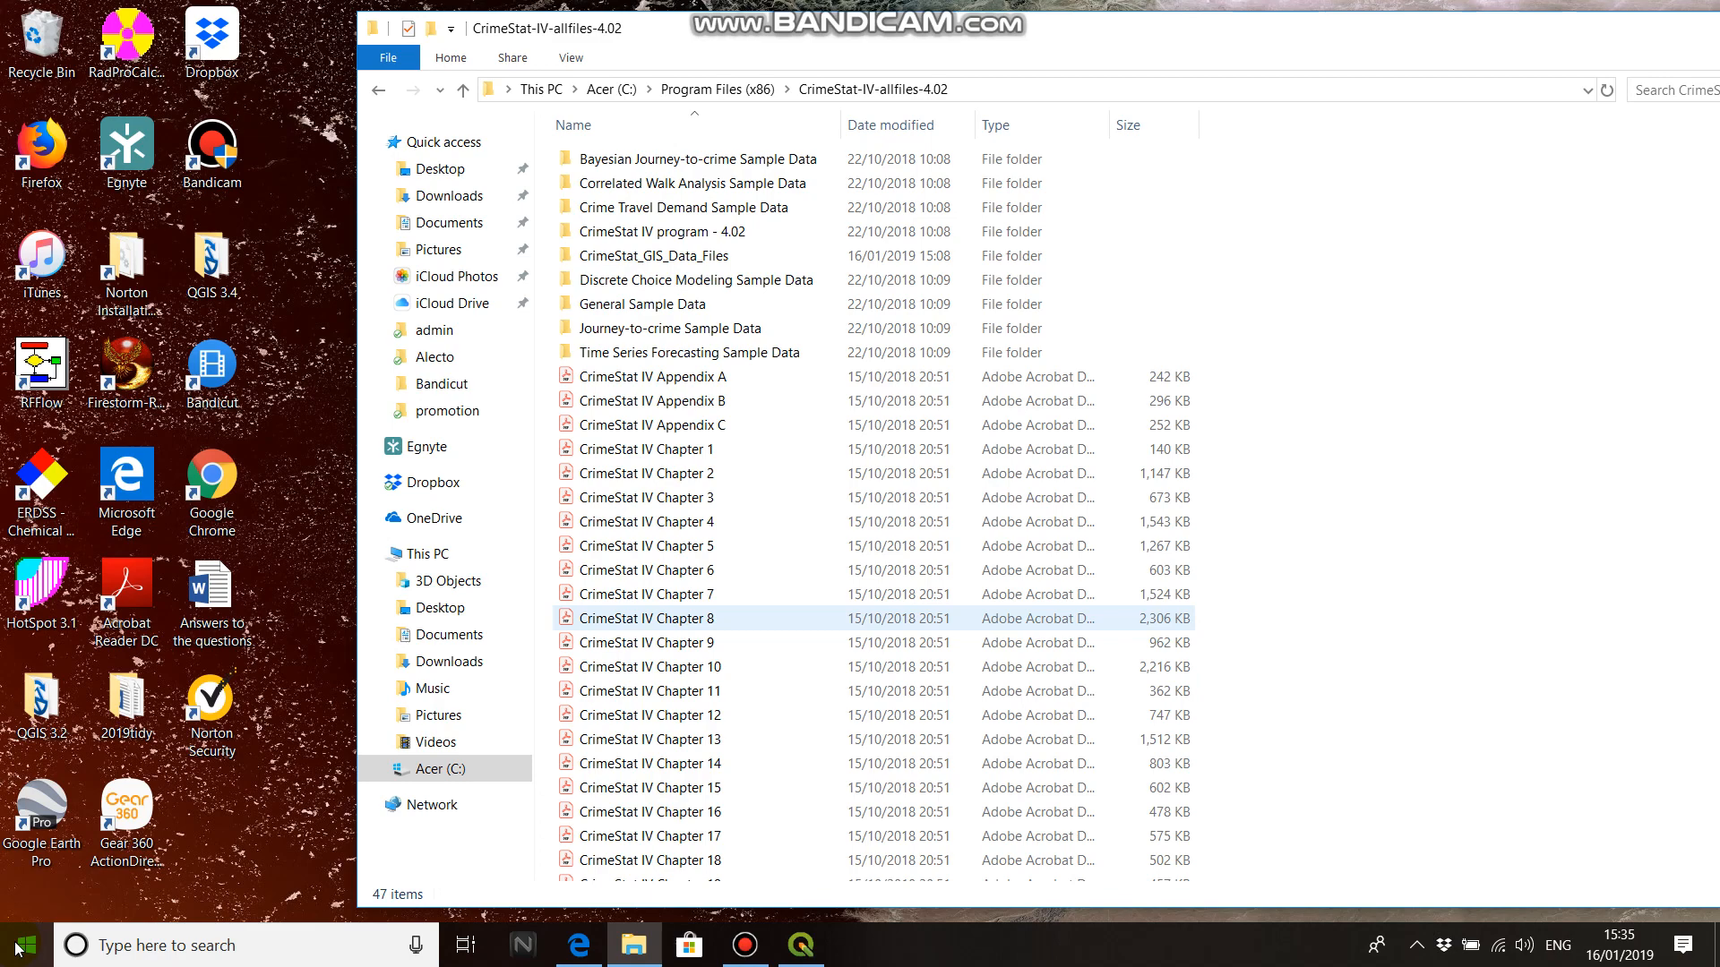
Look through the installed programs for the QGIS 3.4 group and examine its entries.
{"action": "left_click", "coordinate": [20, 948]}
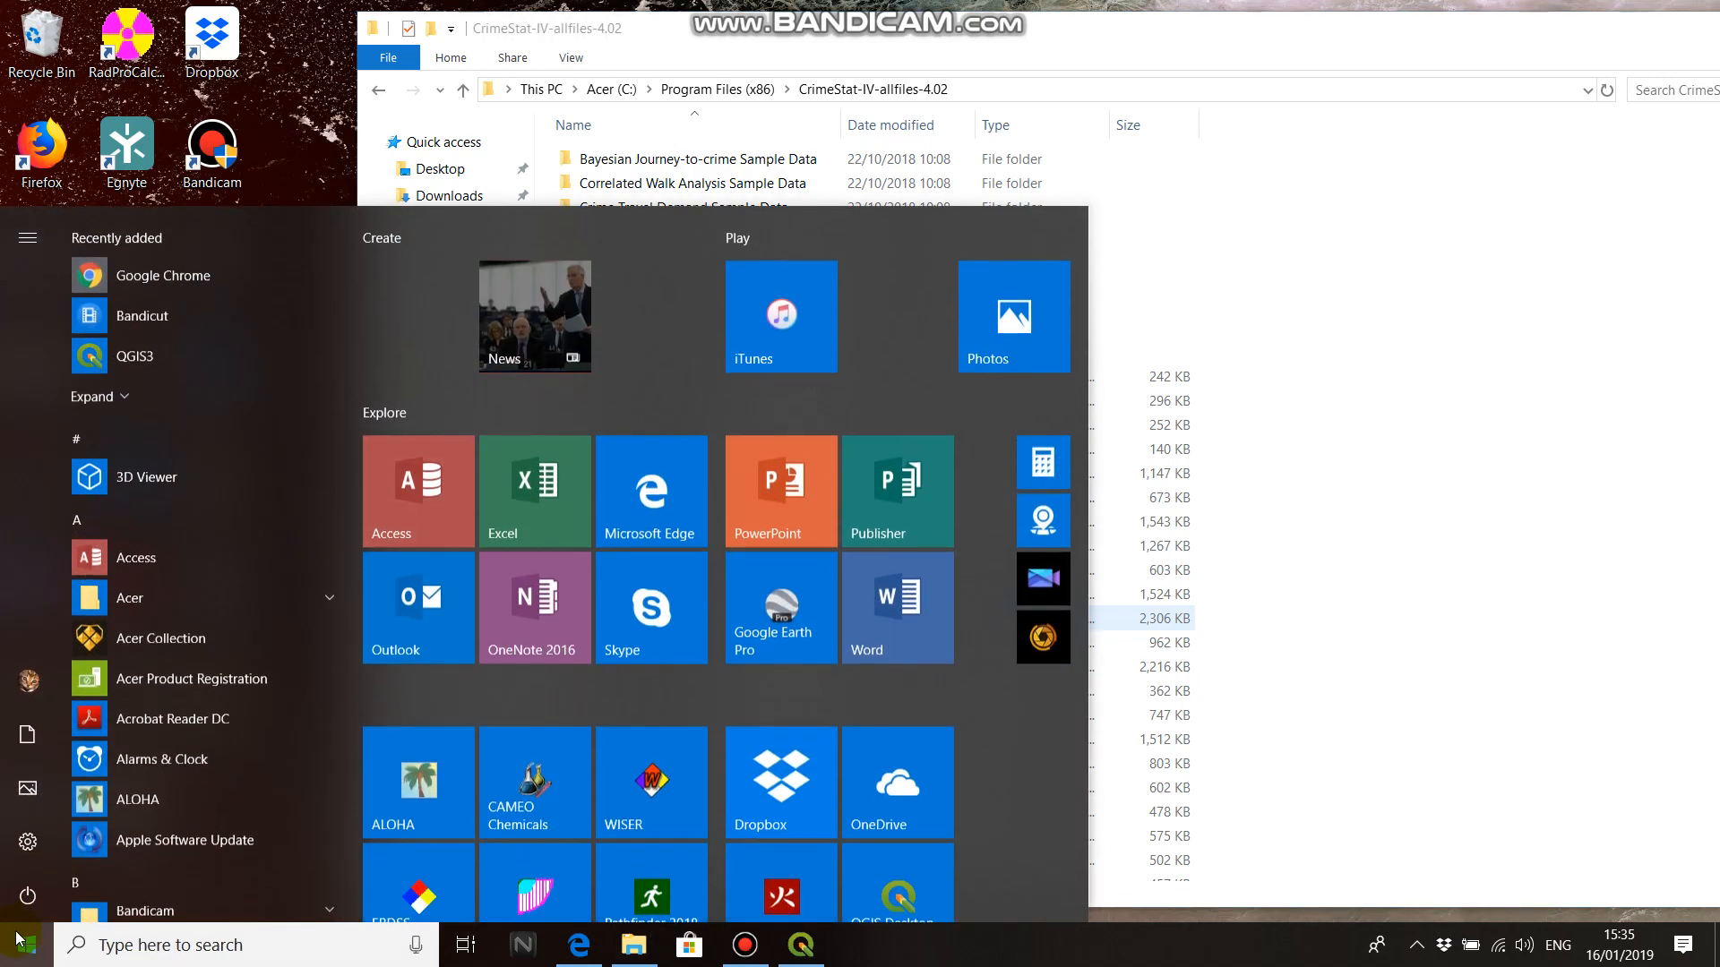
{"action": "scroll", "coordinate": [188, 492], "scroll_direction": "down", "scroll_amount": 15}
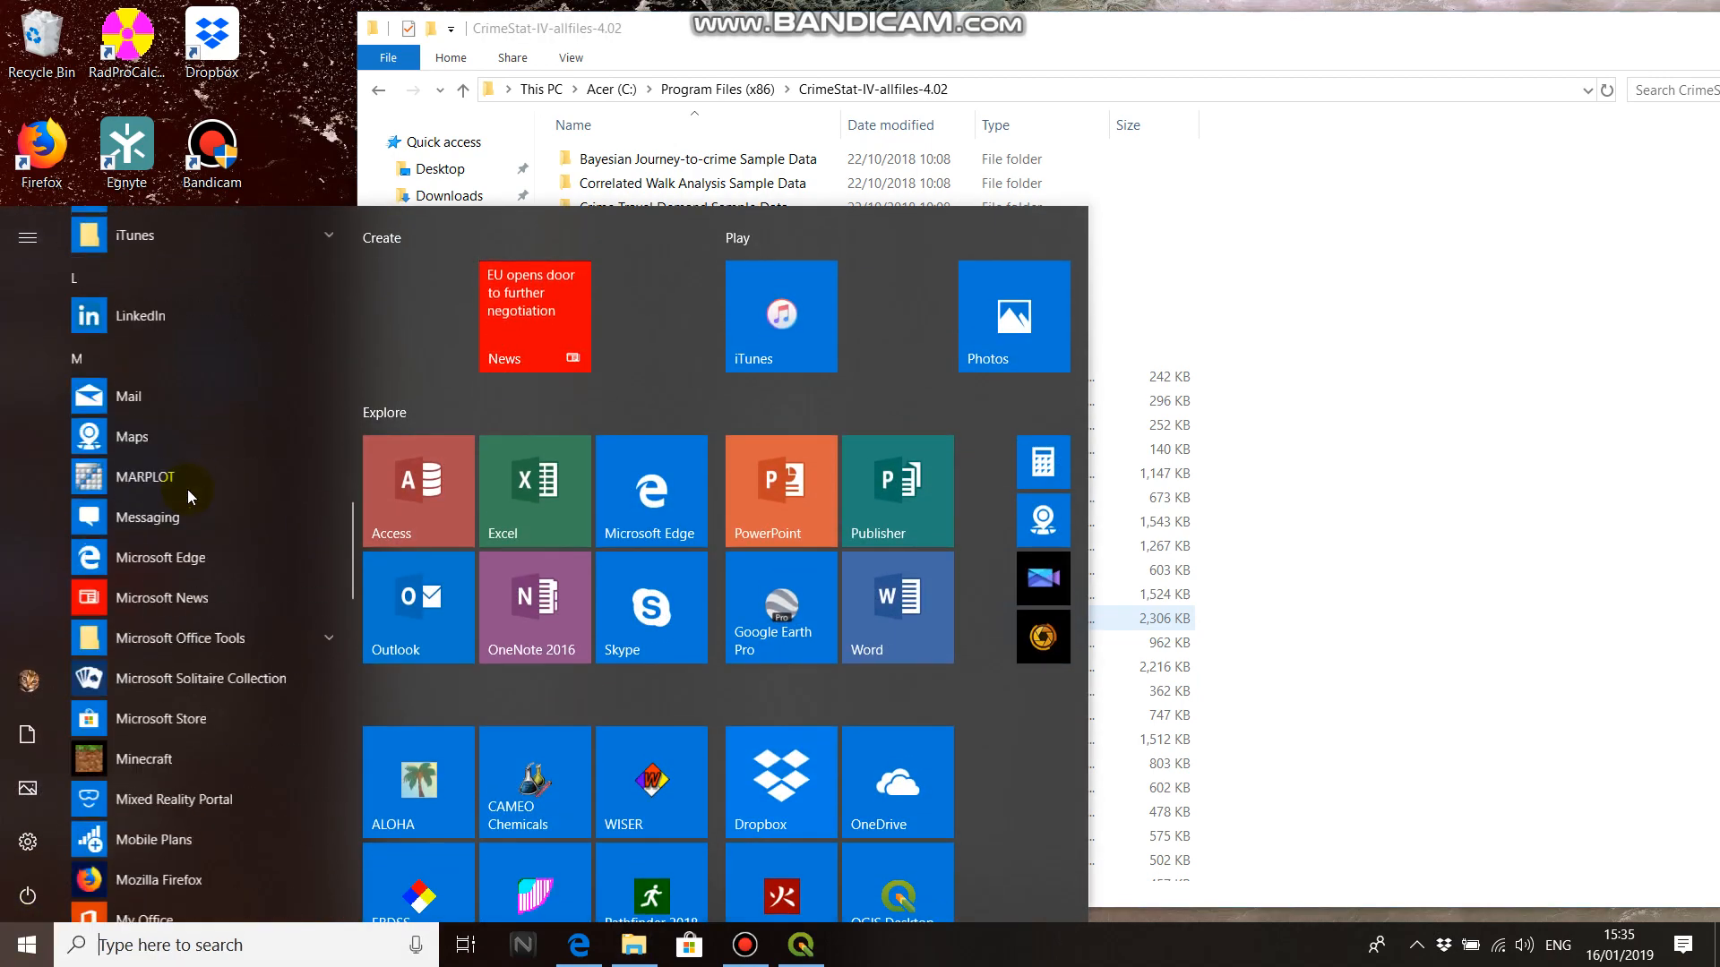
{"action": "scroll", "coordinate": [188, 495], "scroll_direction": "down", "scroll_amount": 13}
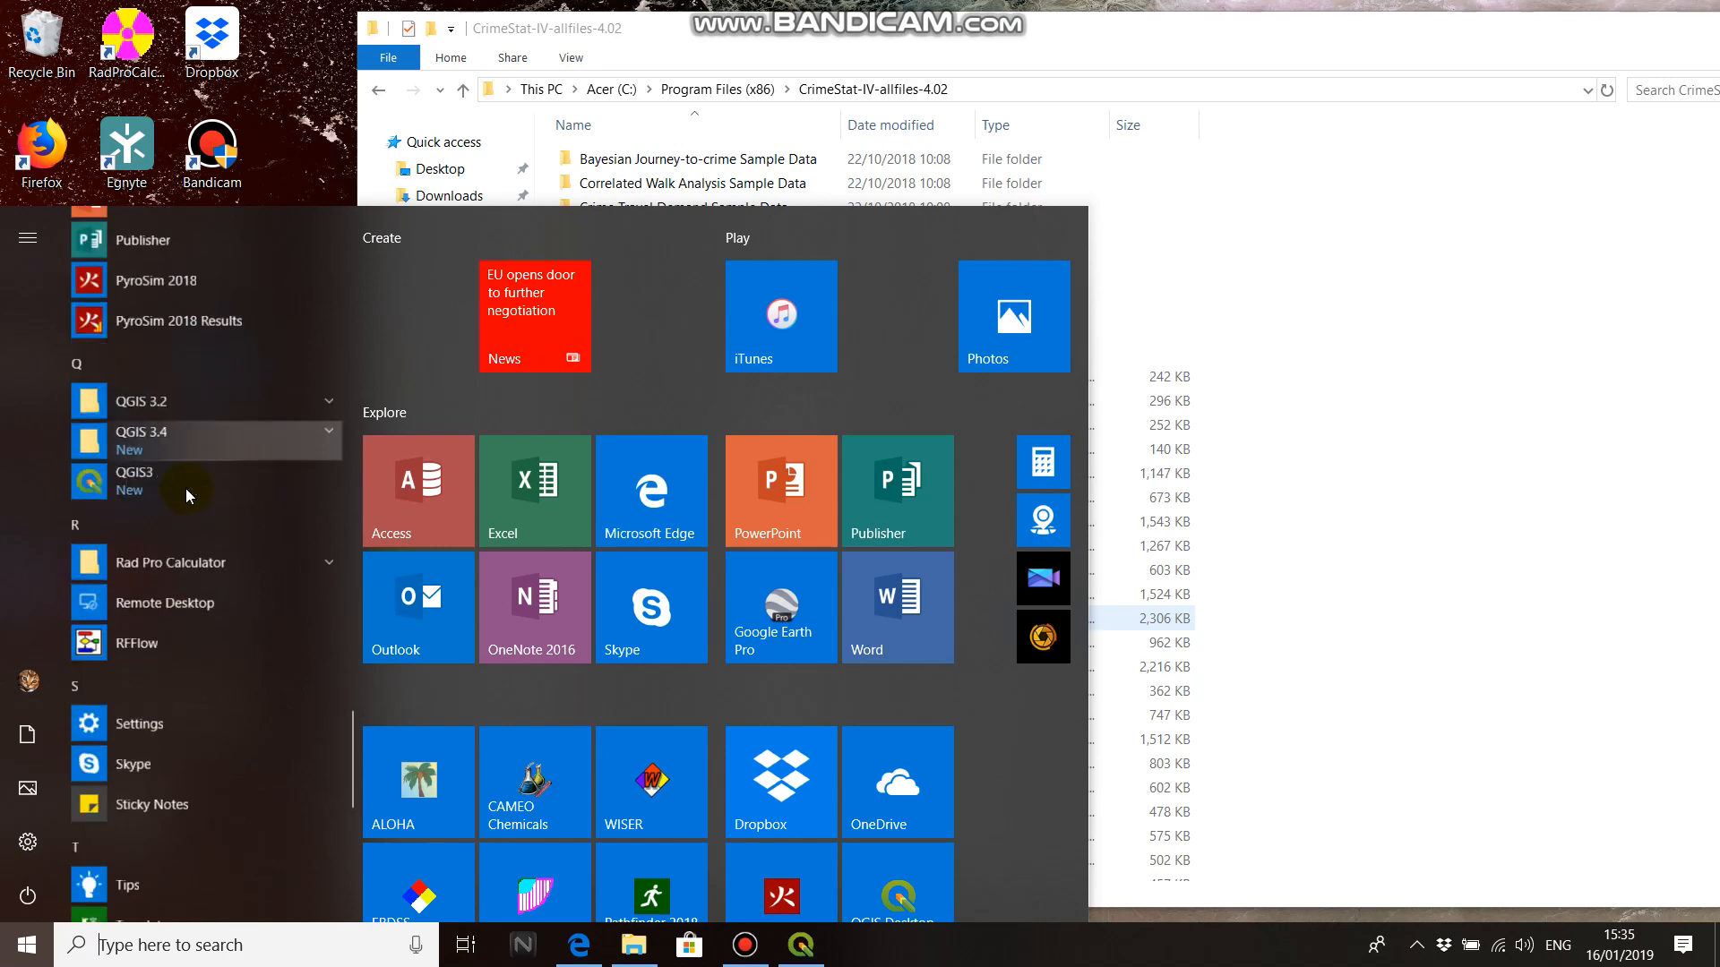
{"action": "scroll", "coordinate": [188, 495], "scroll_direction": "up", "scroll_amount": 1}
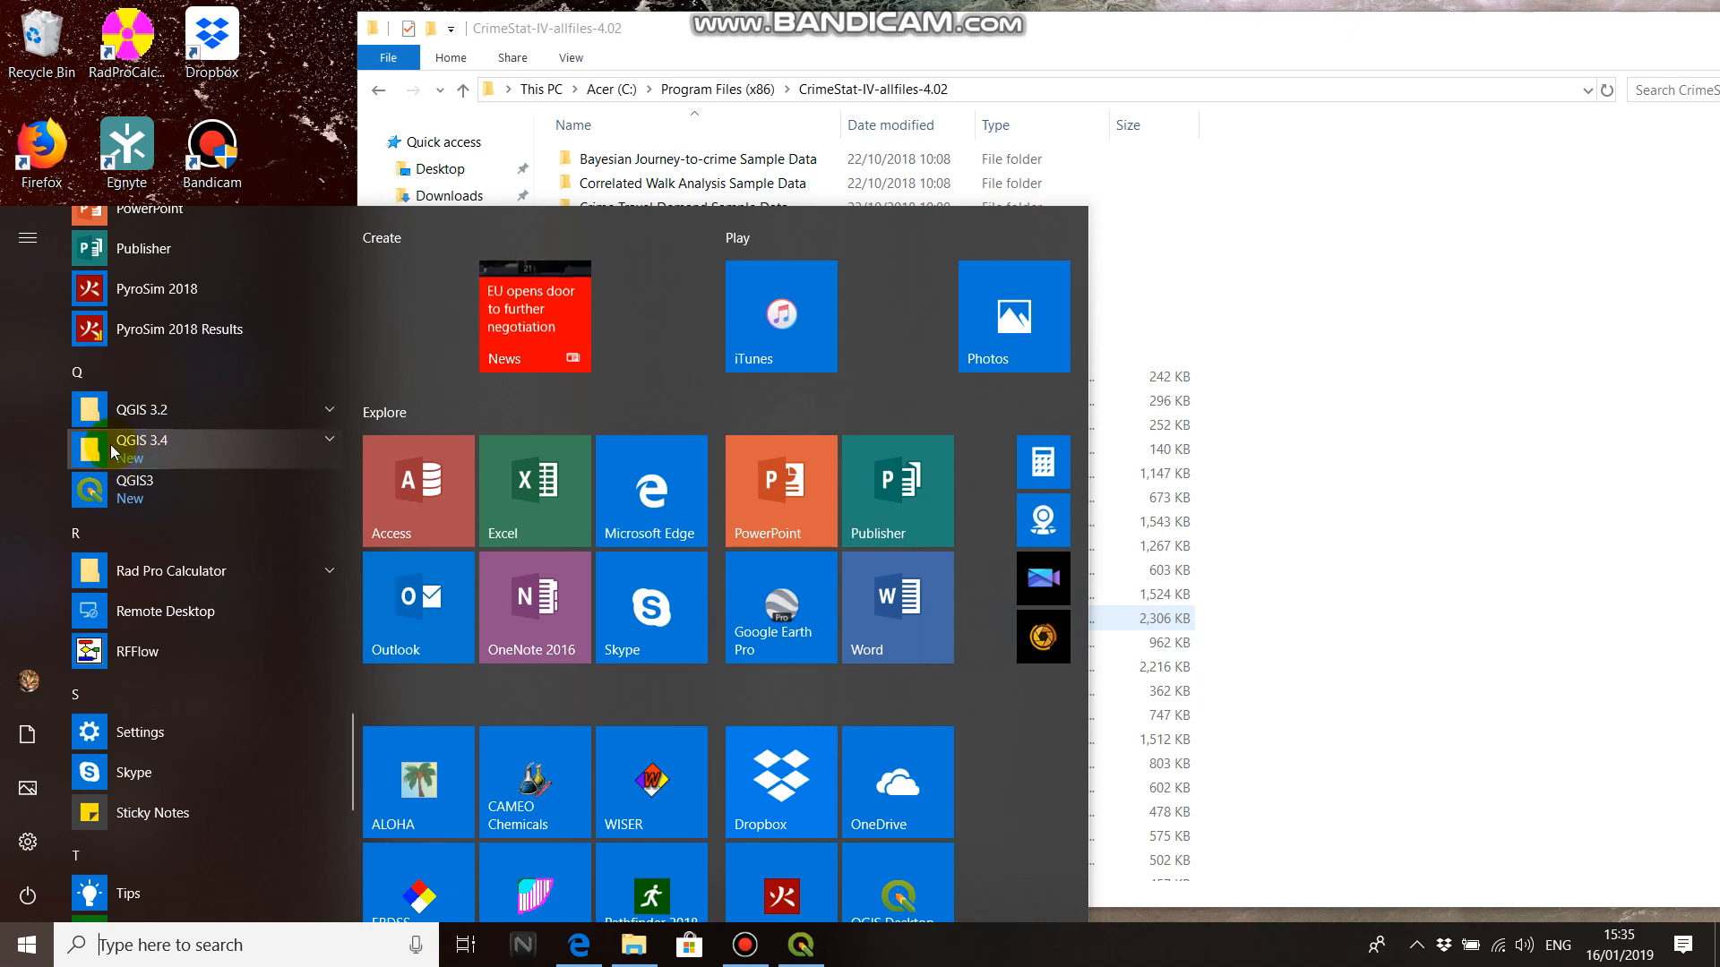
{"action": "left_click", "coordinate": [188, 439]}
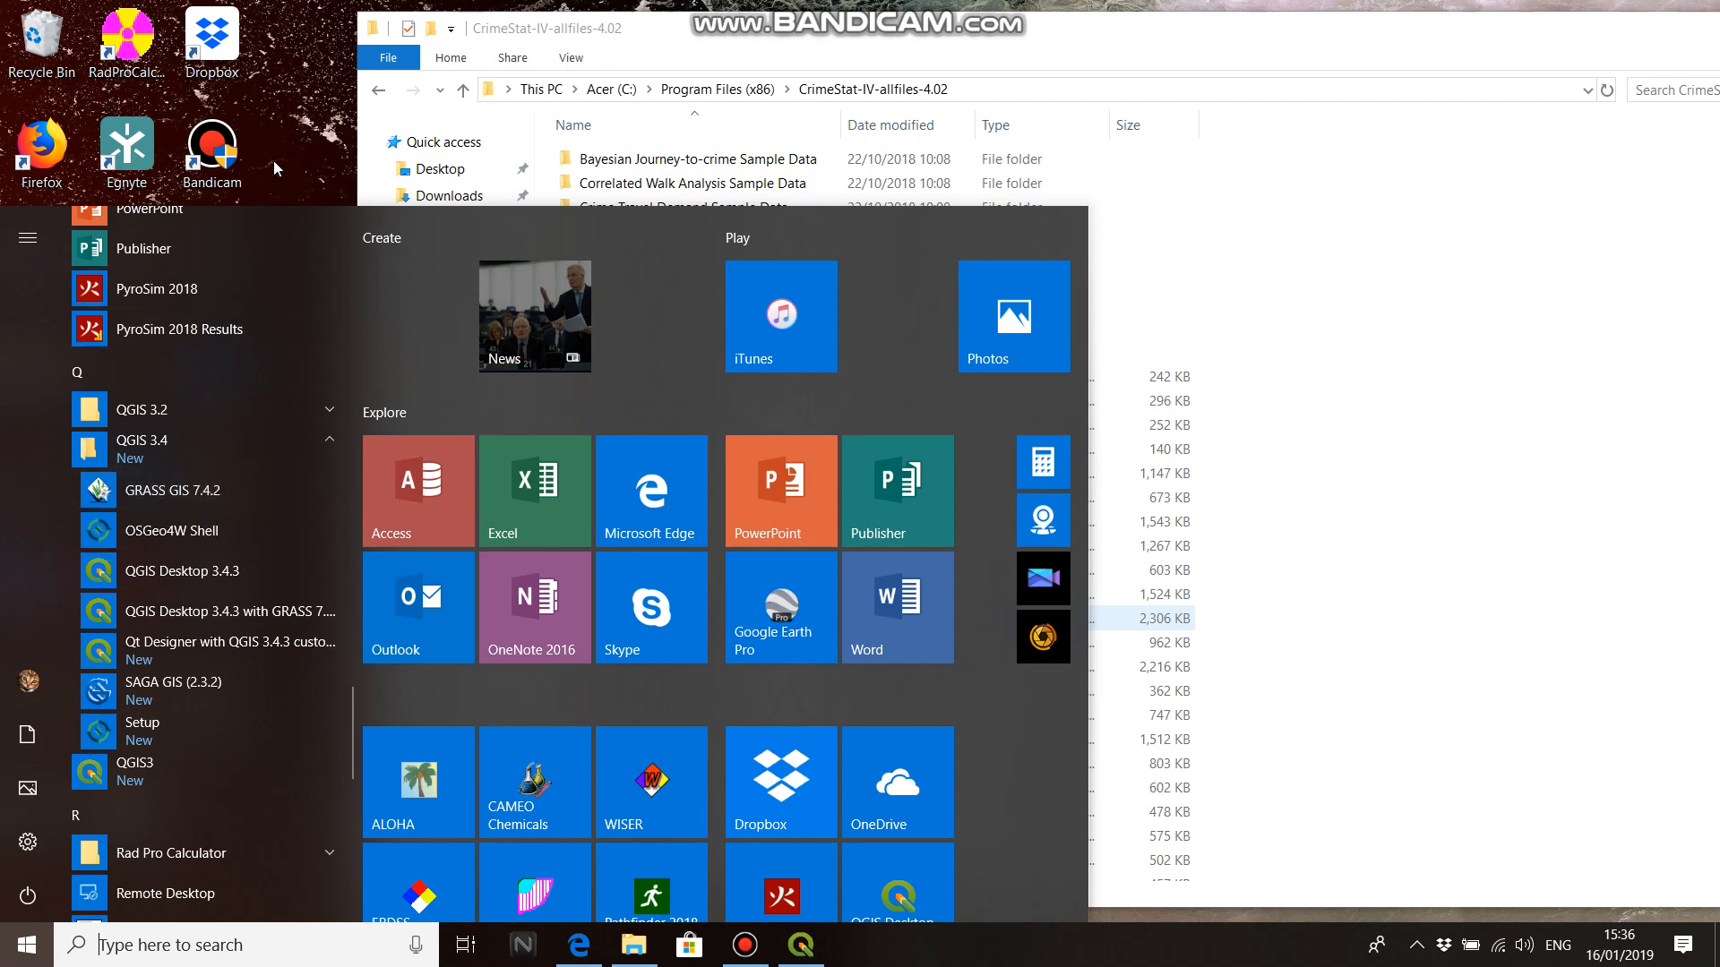
{"action": "left_click", "coordinate": [298, 114]}
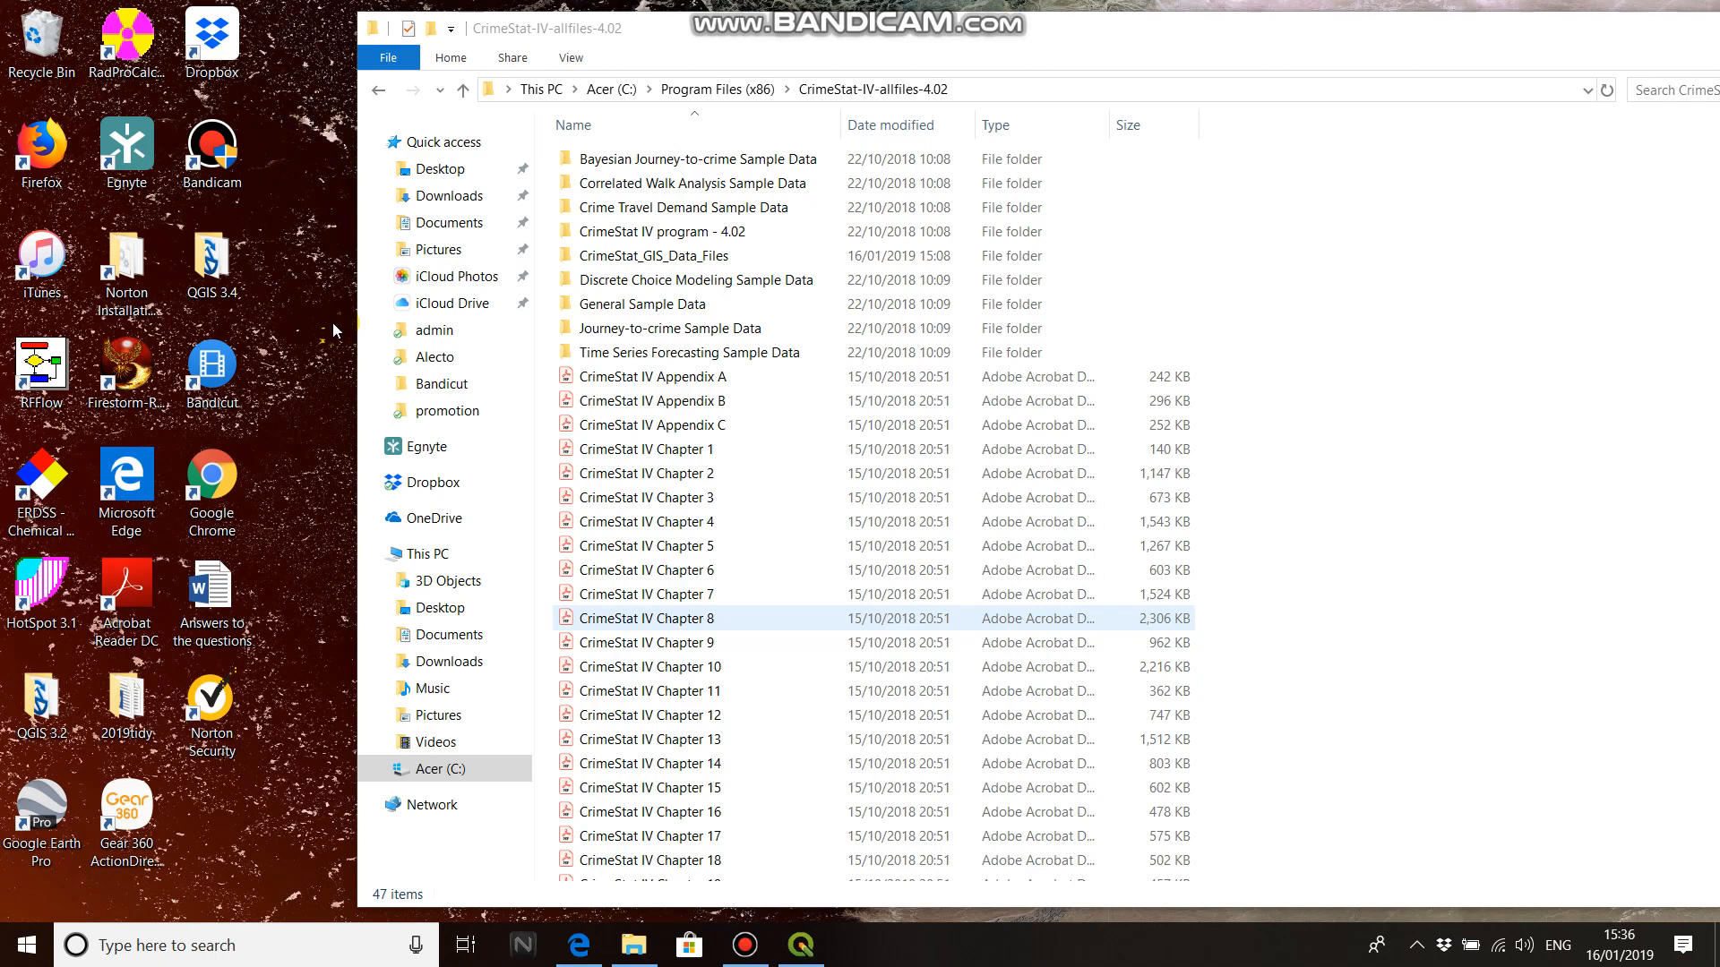
Switch to QGIS and show the Browser and Layers panels.
{"action": "left_click", "coordinate": [800, 948]}
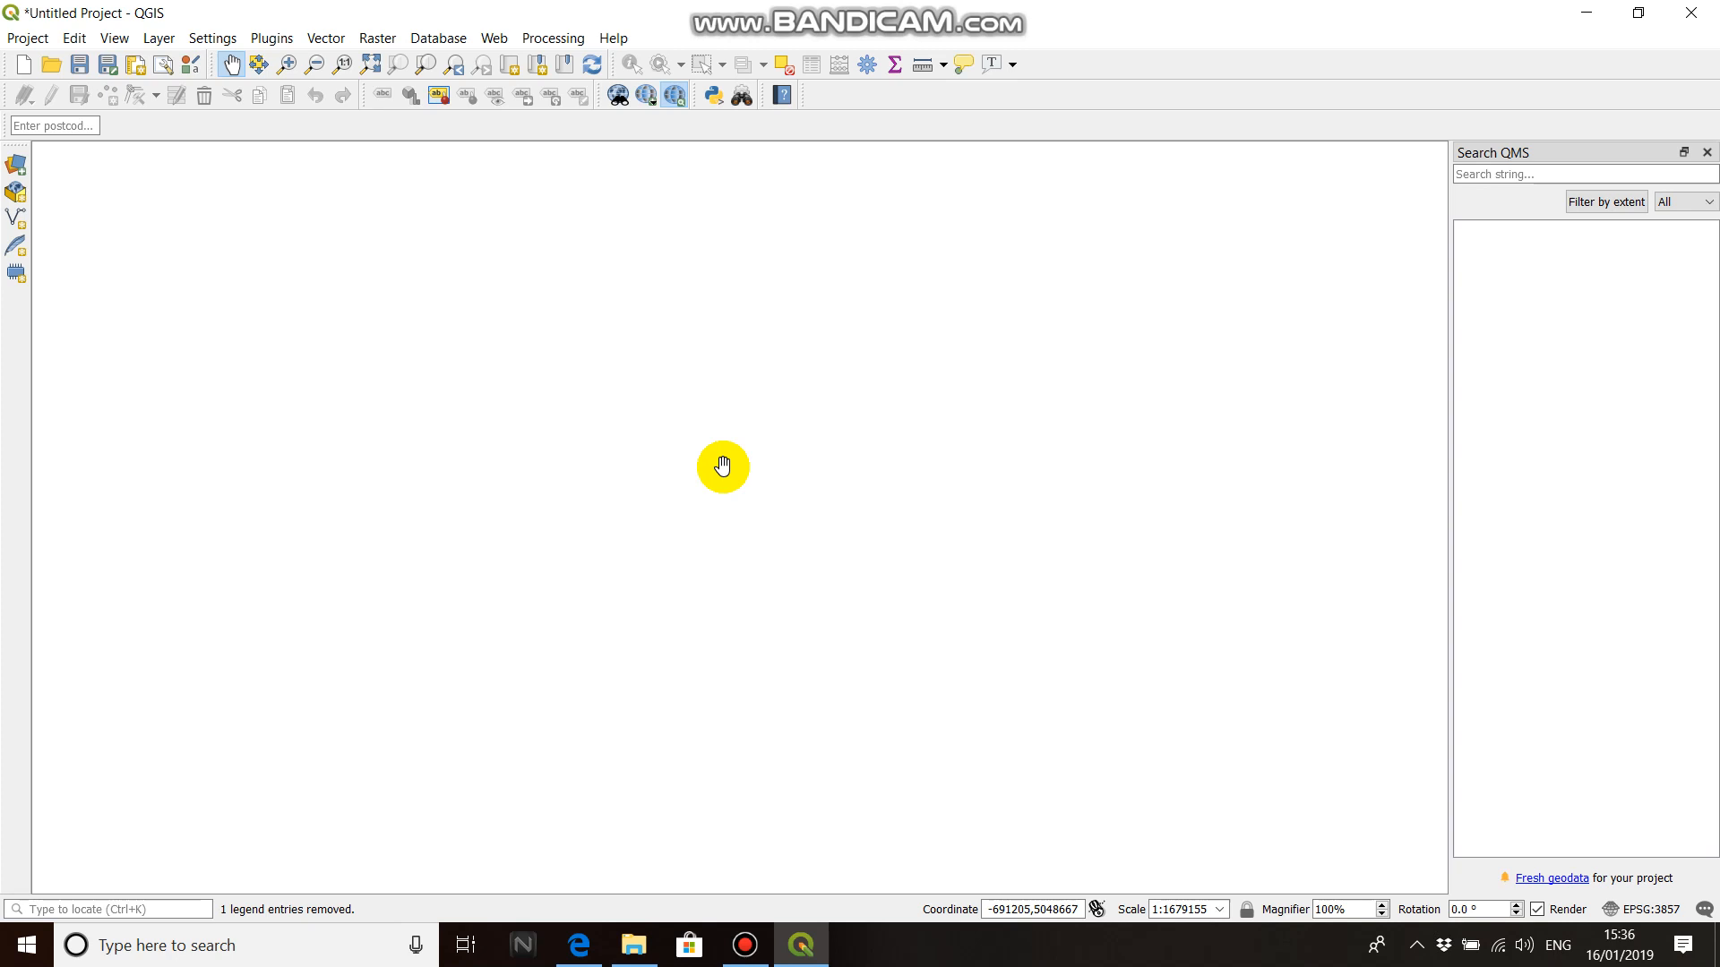
{"action": "left_click", "coordinate": [114, 38]}
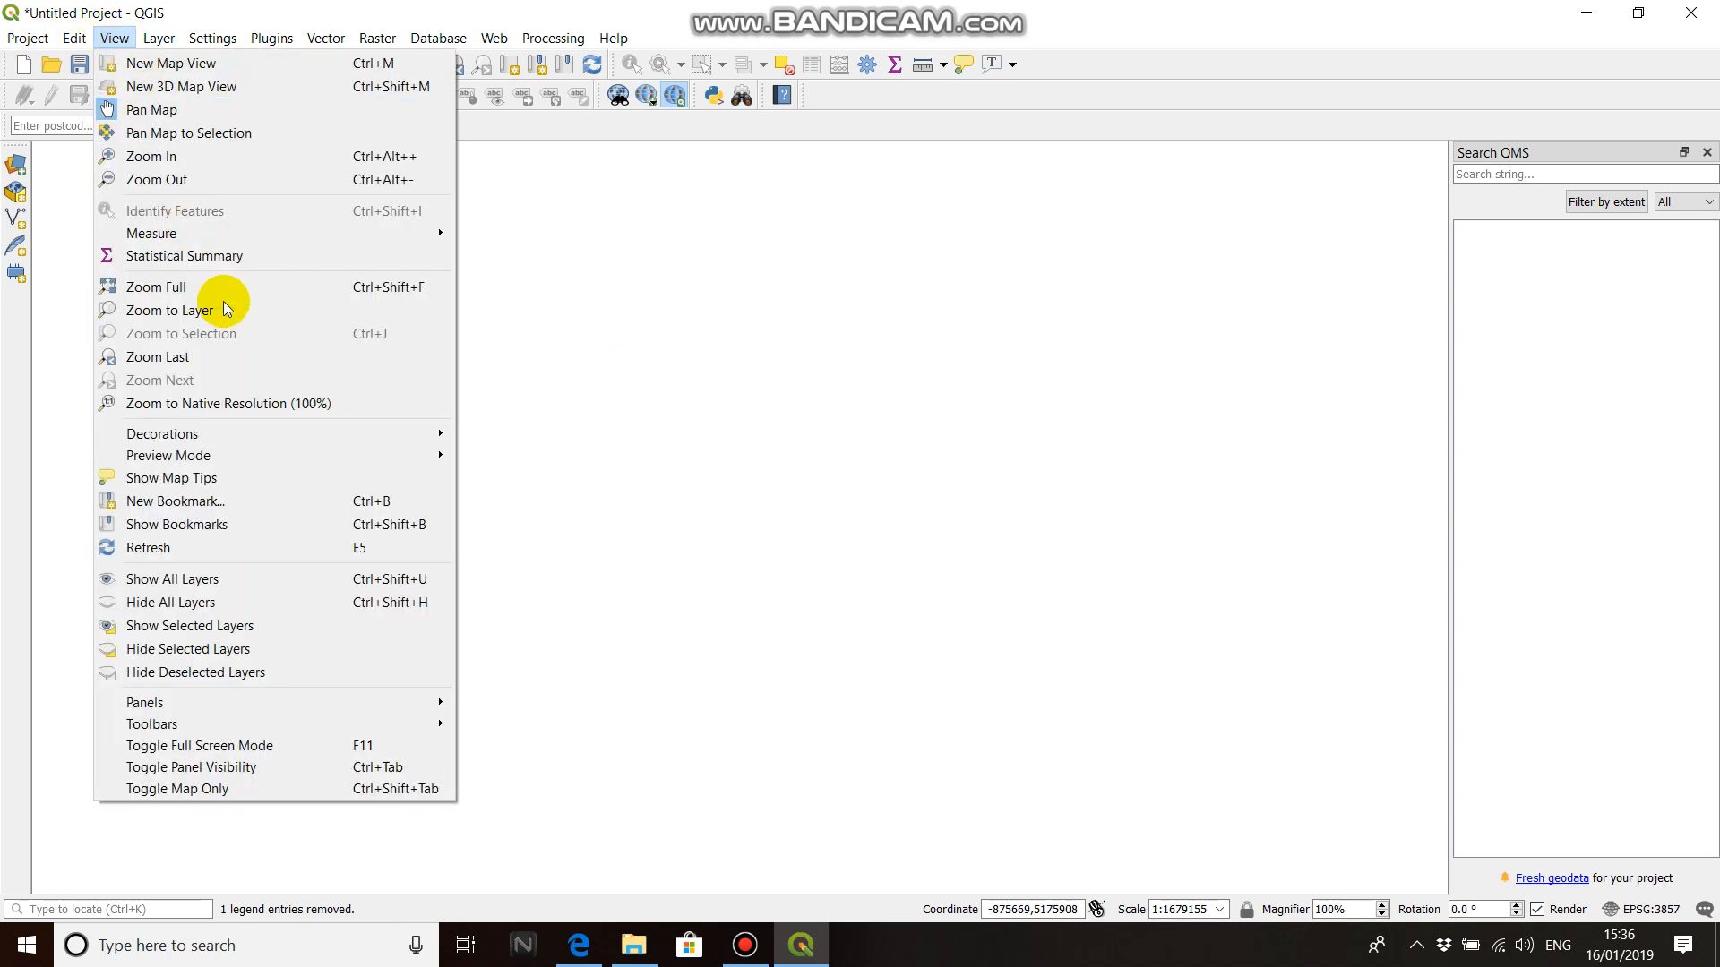
{"action": "mouse_move", "coordinate": [267, 695]}
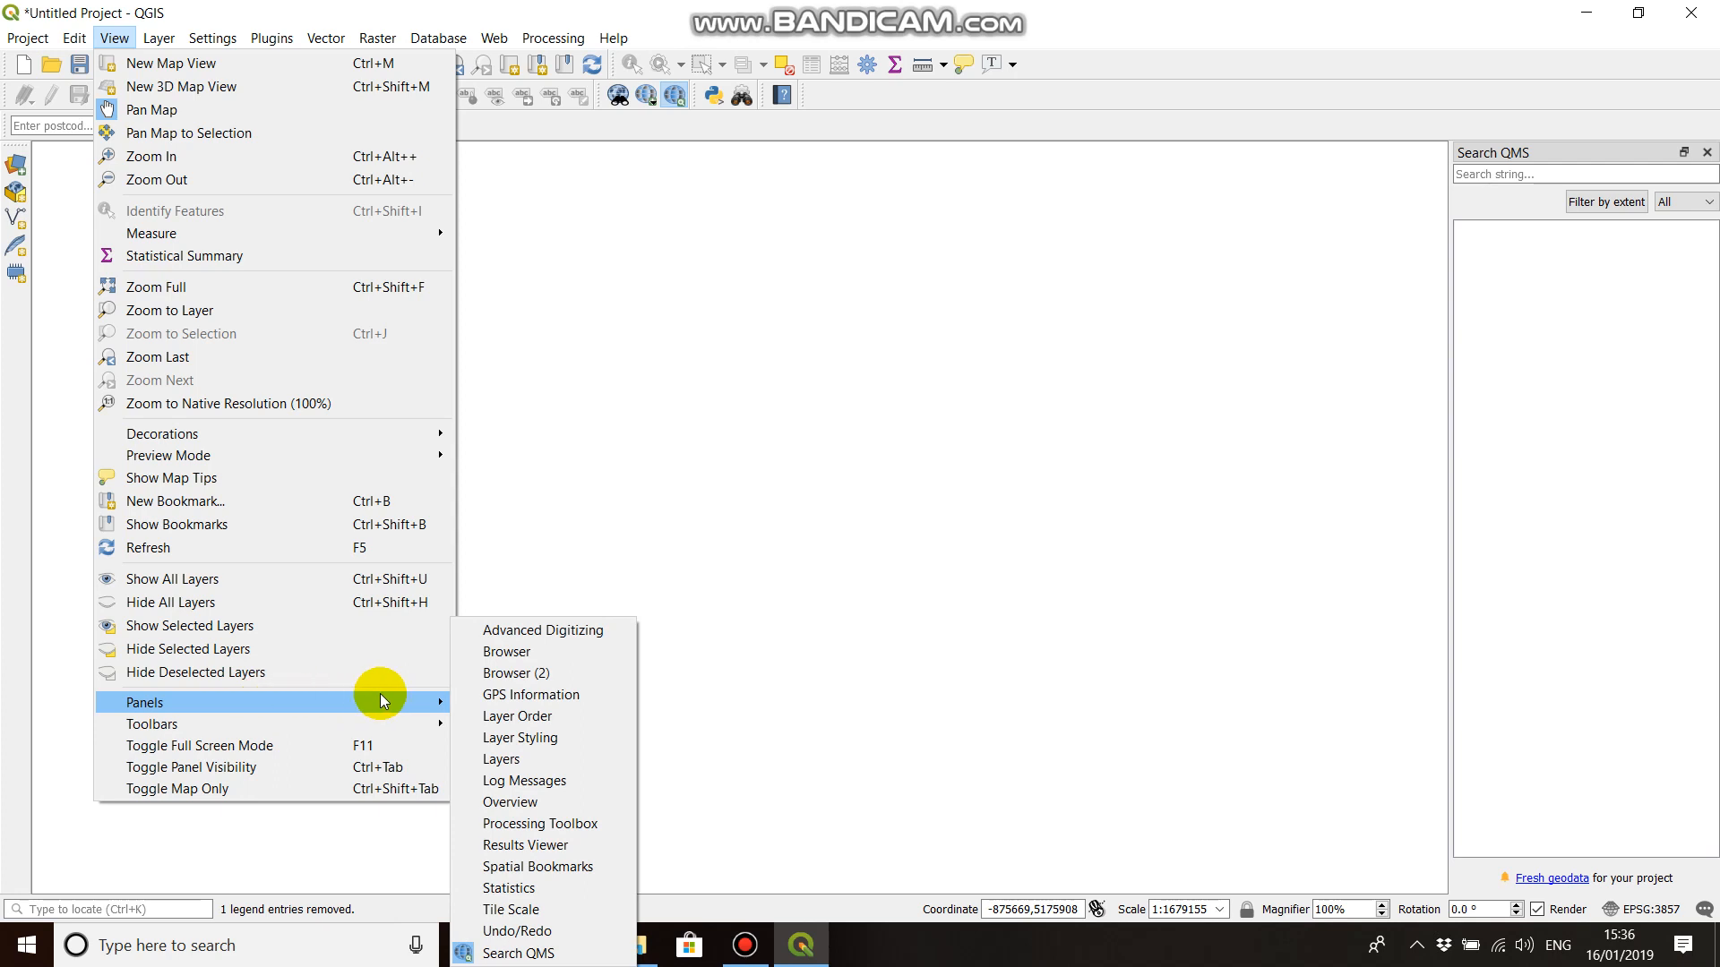
{"action": "left_click", "coordinate": [525, 653]}
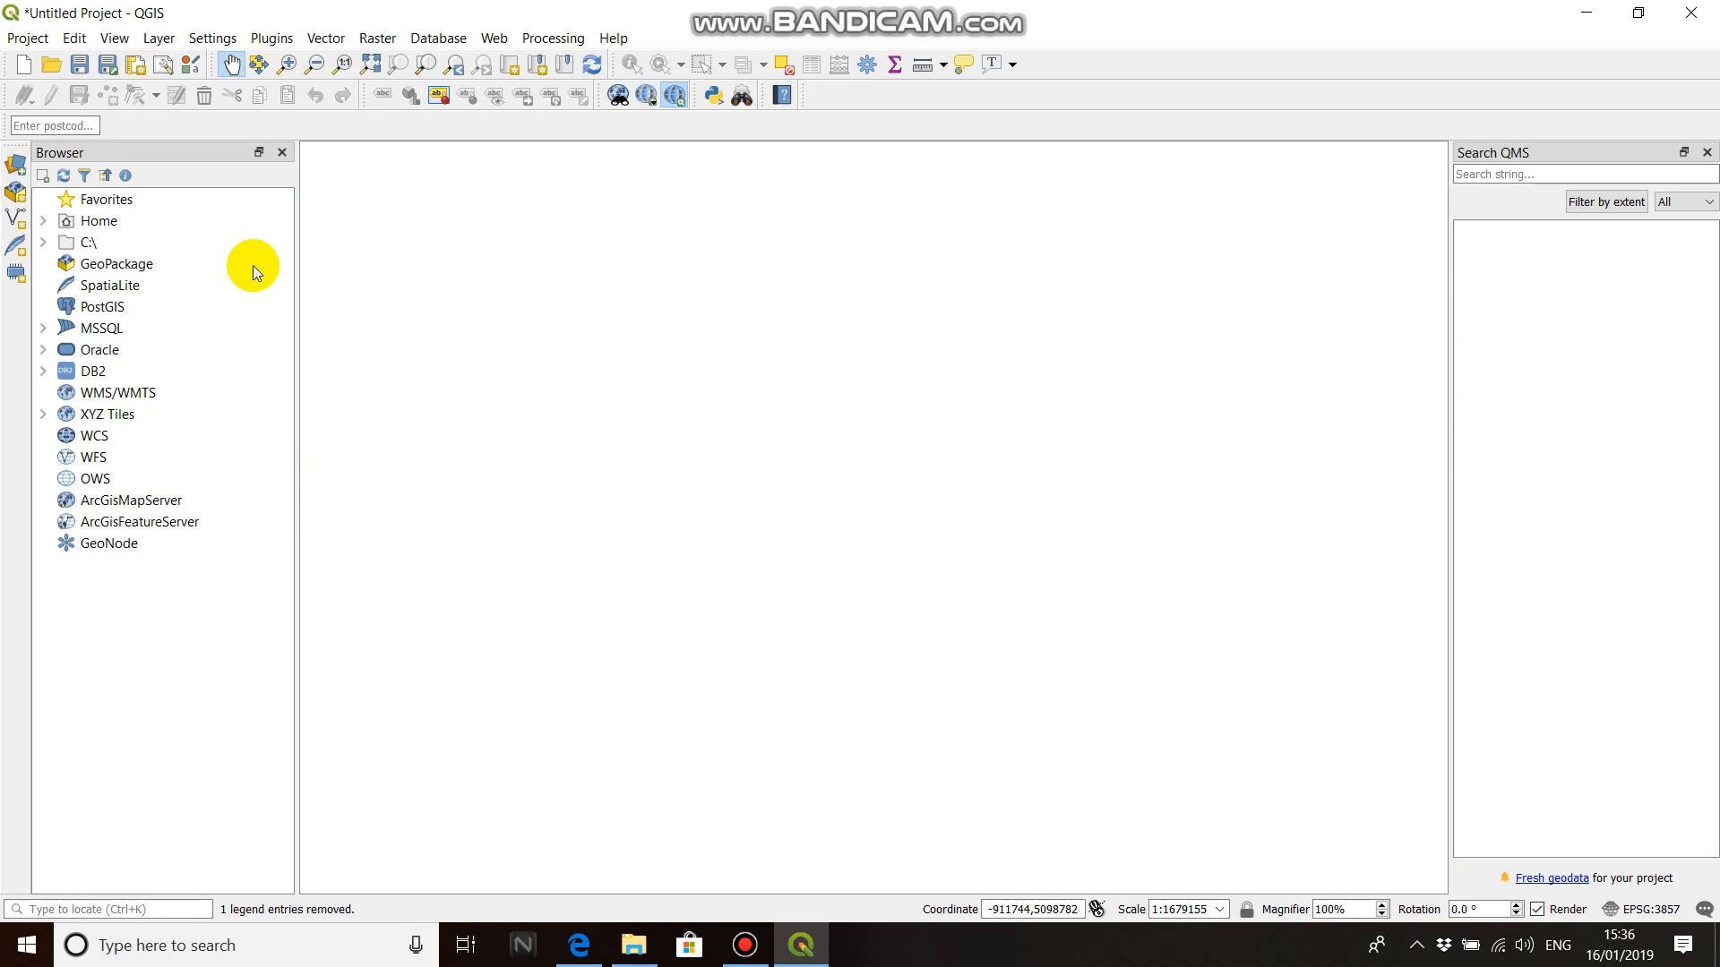
{"action": "left_click", "coordinate": [115, 37]}
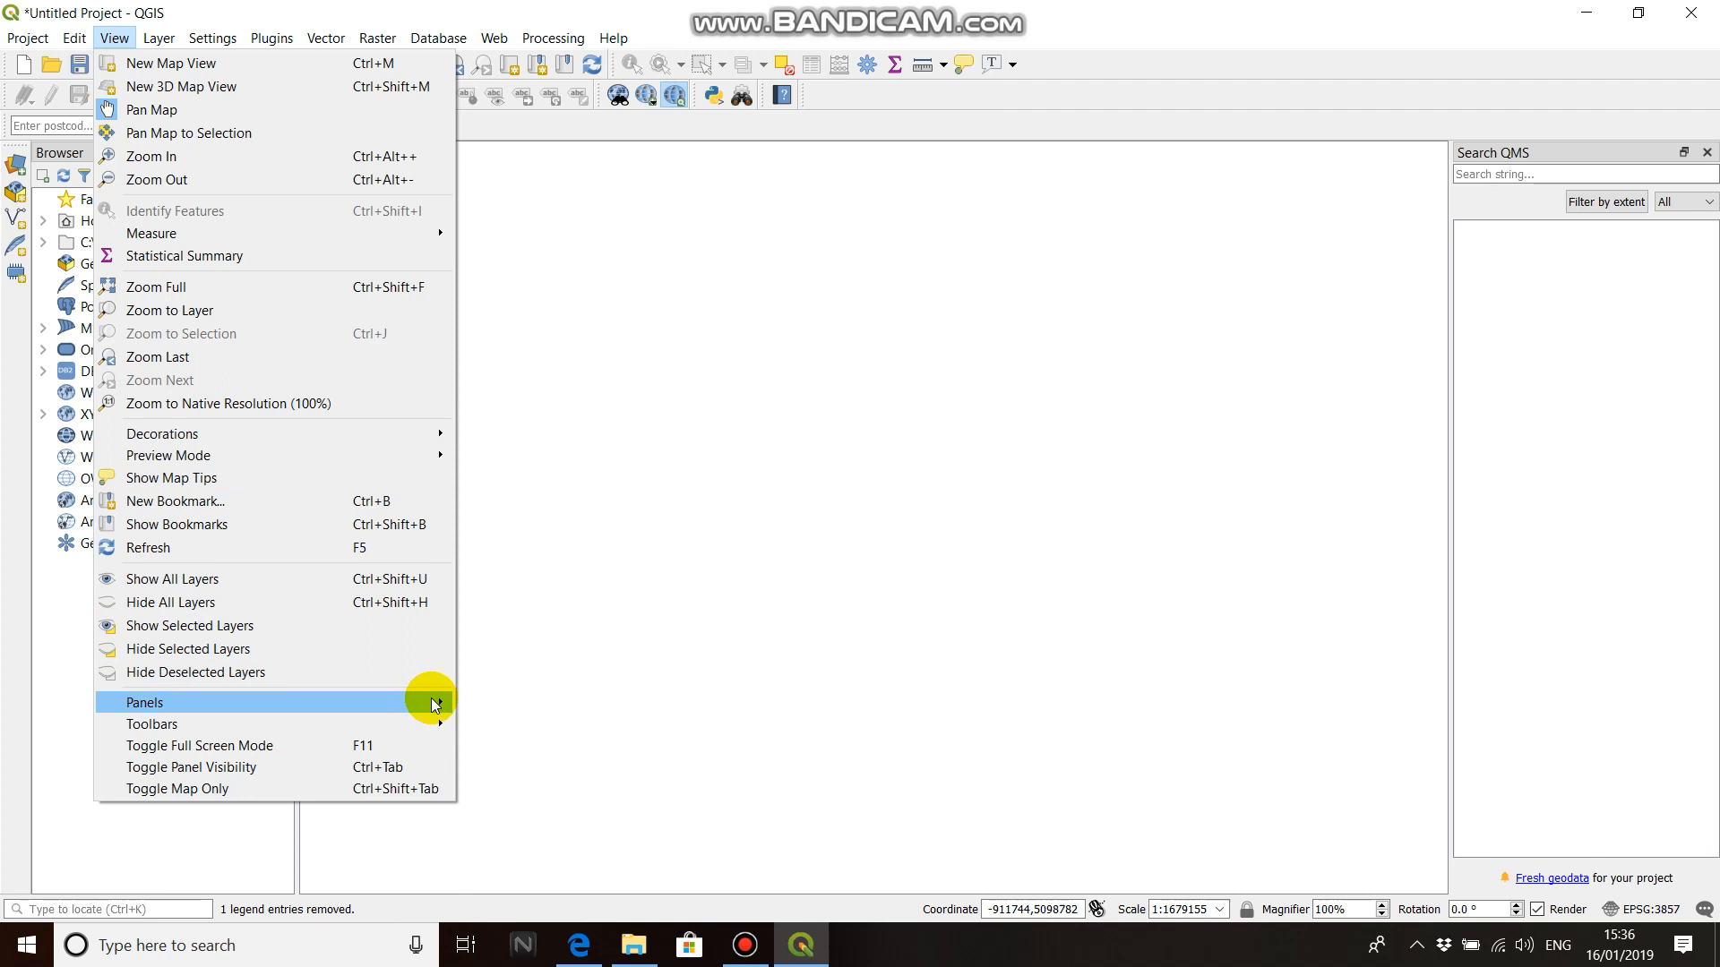
{"action": "mouse_move", "coordinate": [434, 704]}
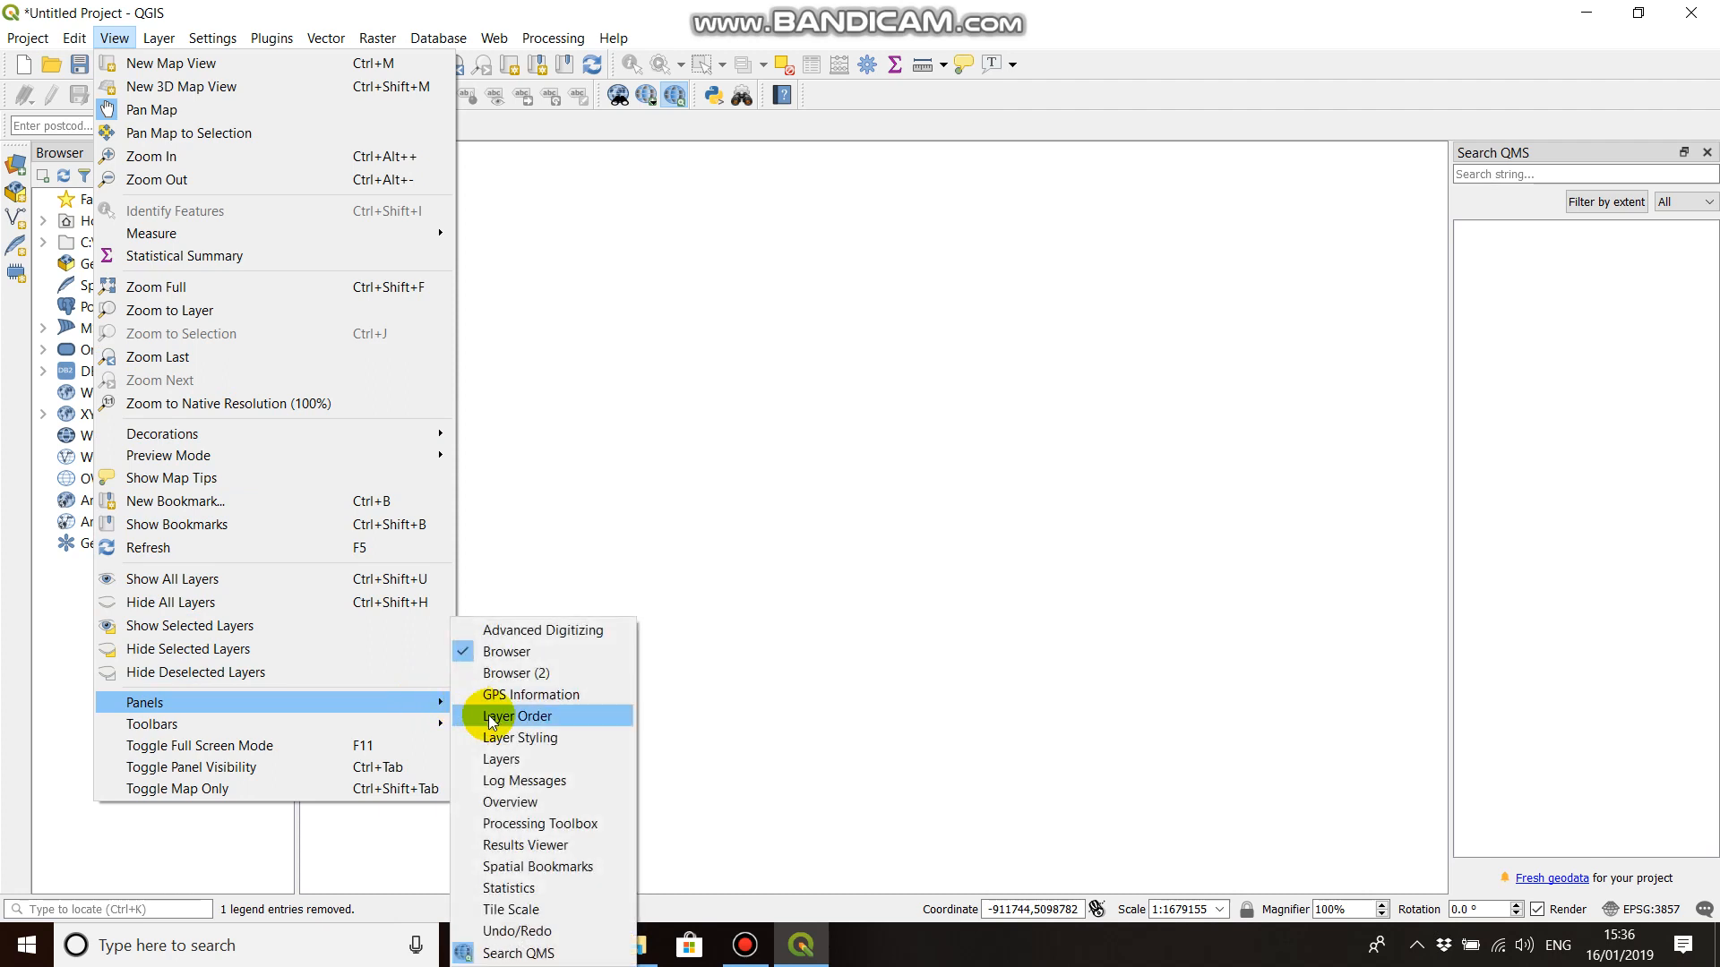
{"action": "left_click", "coordinate": [516, 760]}
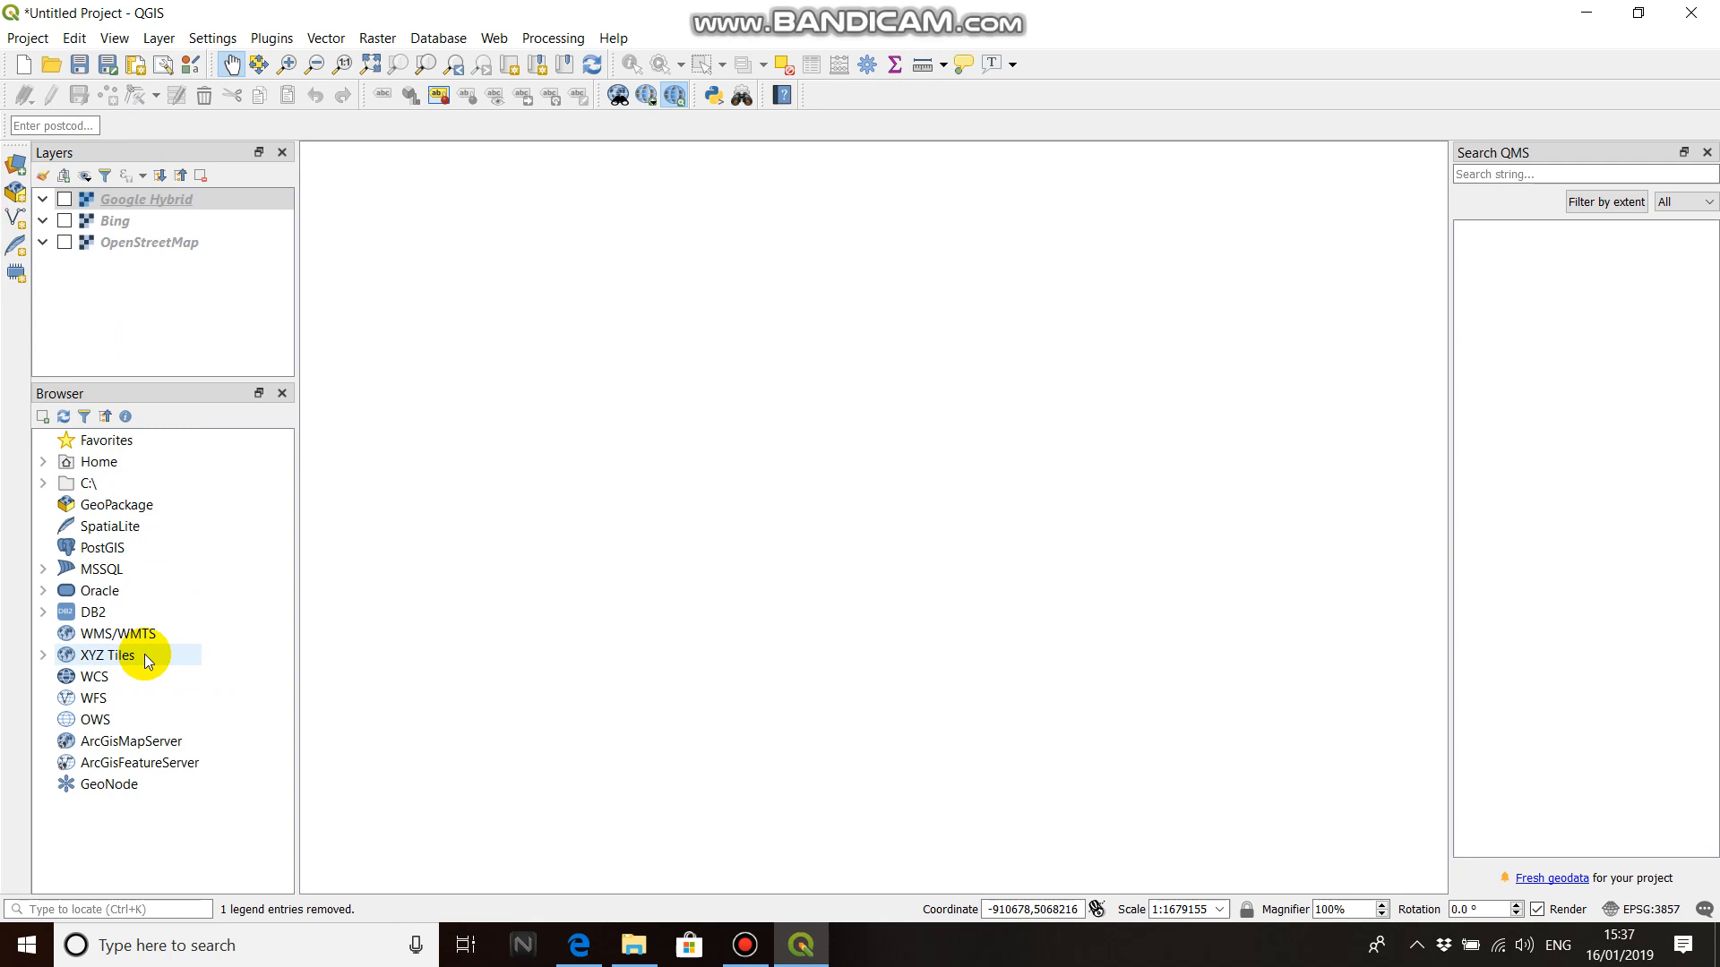
Add the OpenStreetMap basemap from the XYZ Tiles connections to the project.
{"action": "left_click", "coordinate": [42, 656]}
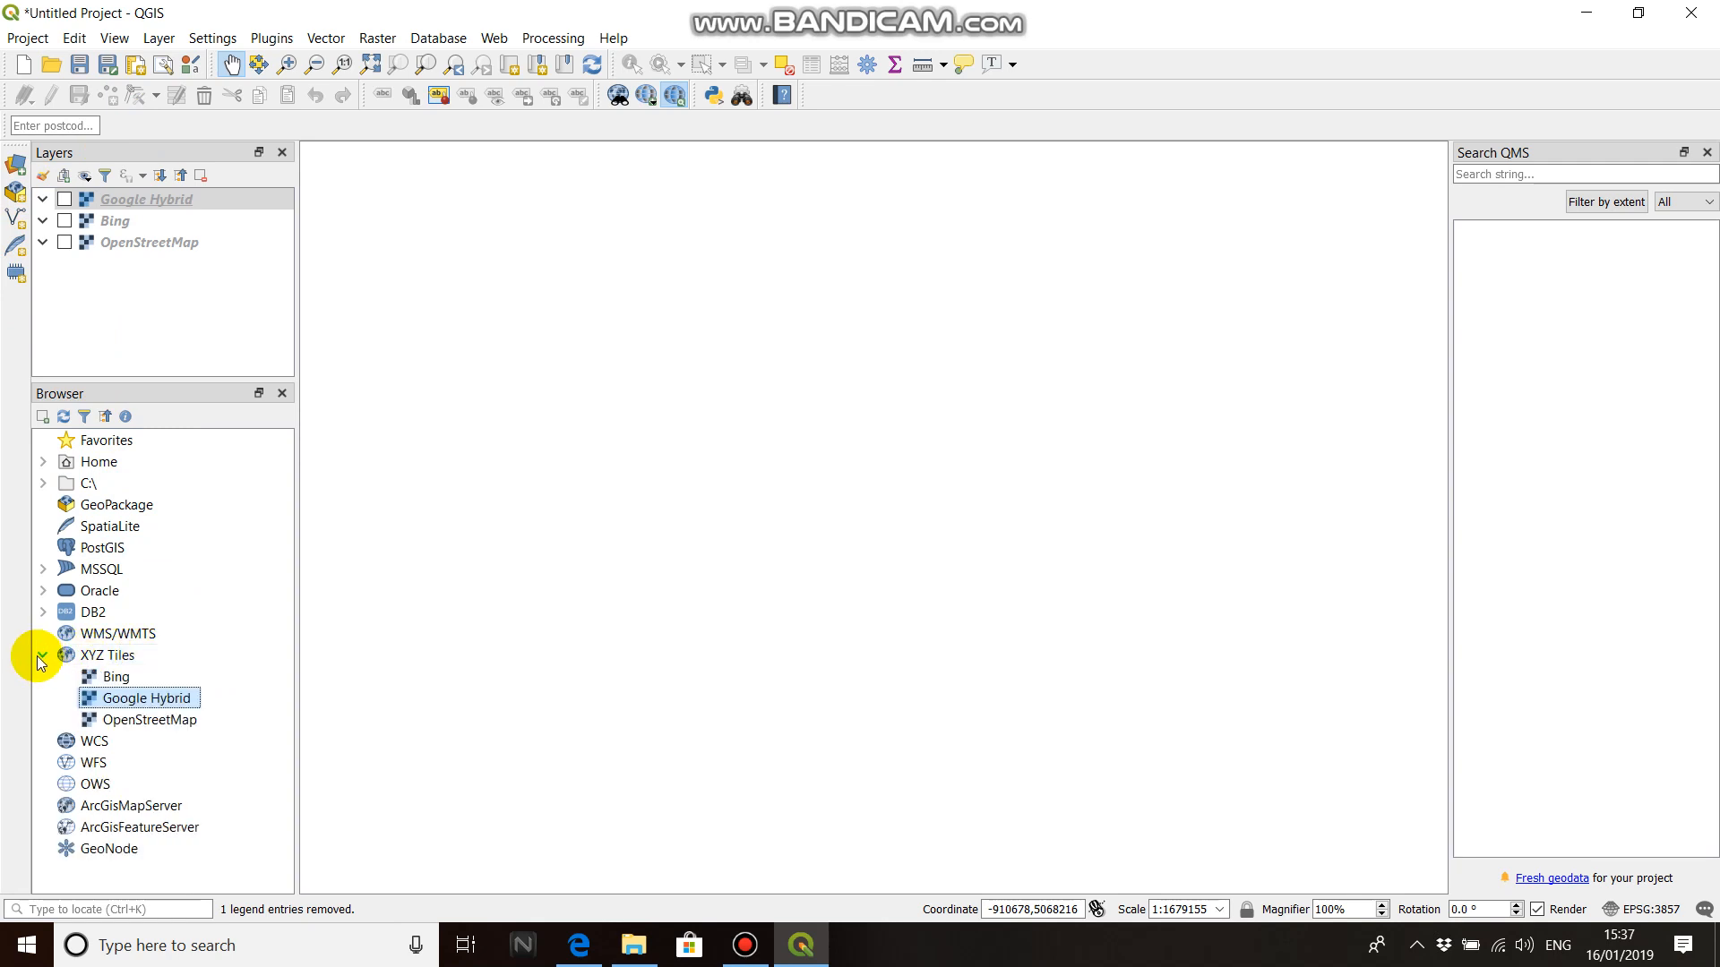
{"action": "left_click", "coordinate": [150, 730]}
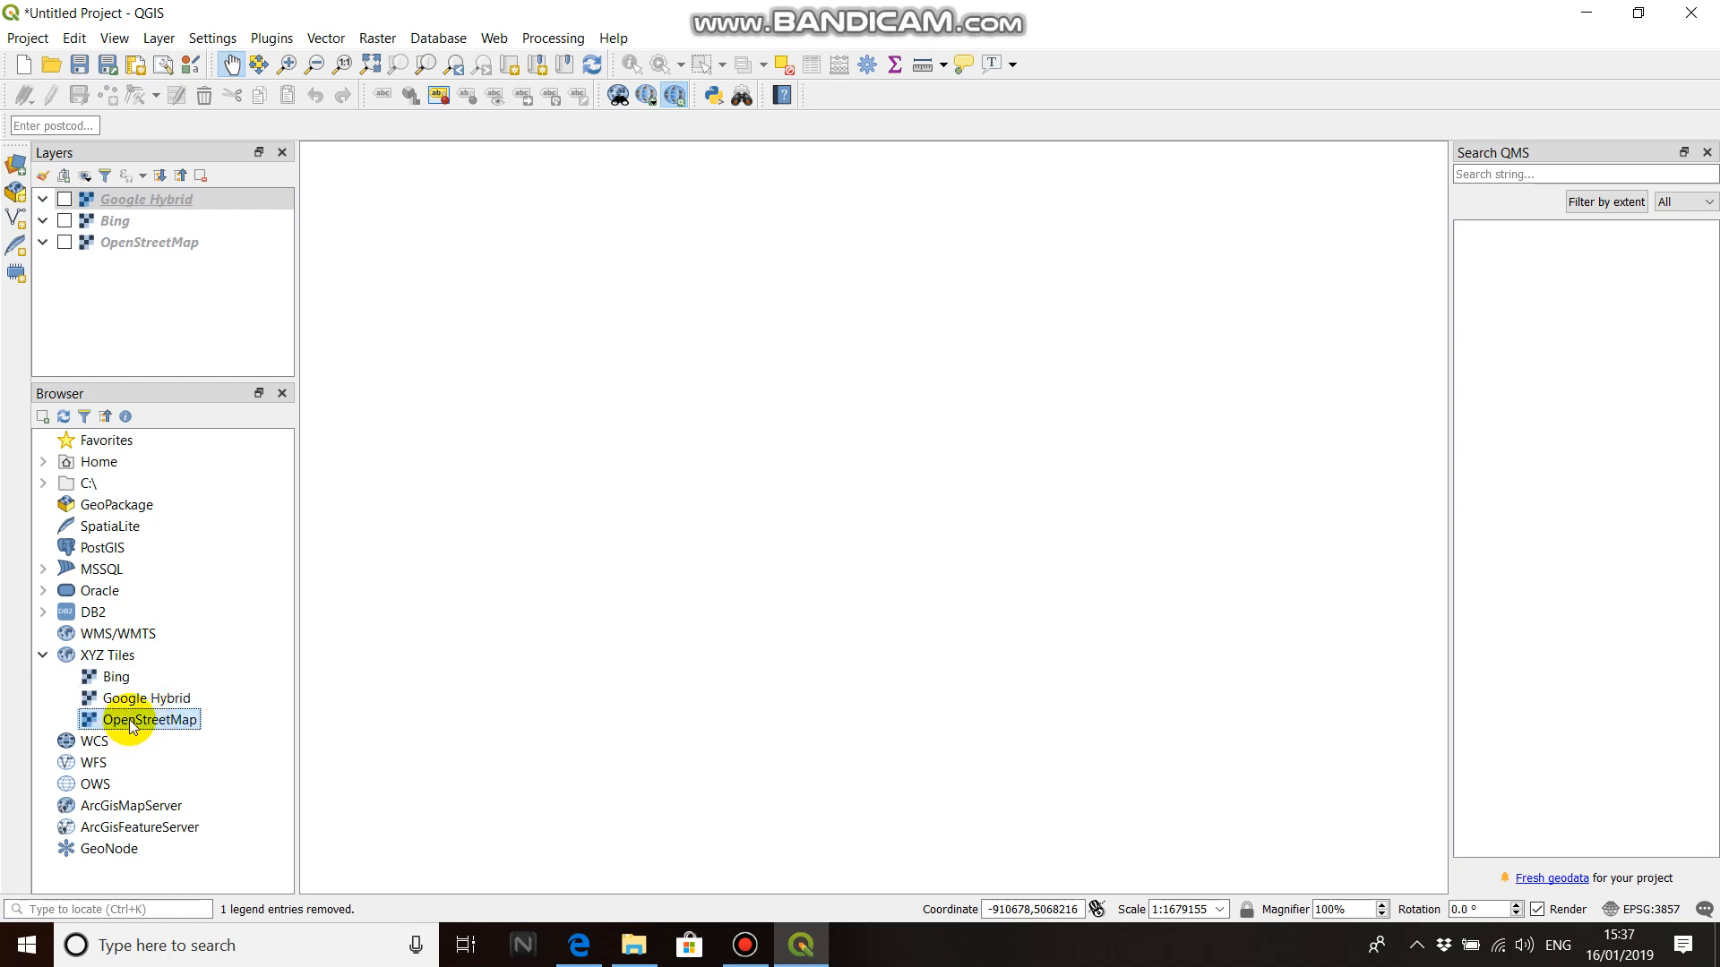
{"action": "double_click", "coordinate": [132, 725]}
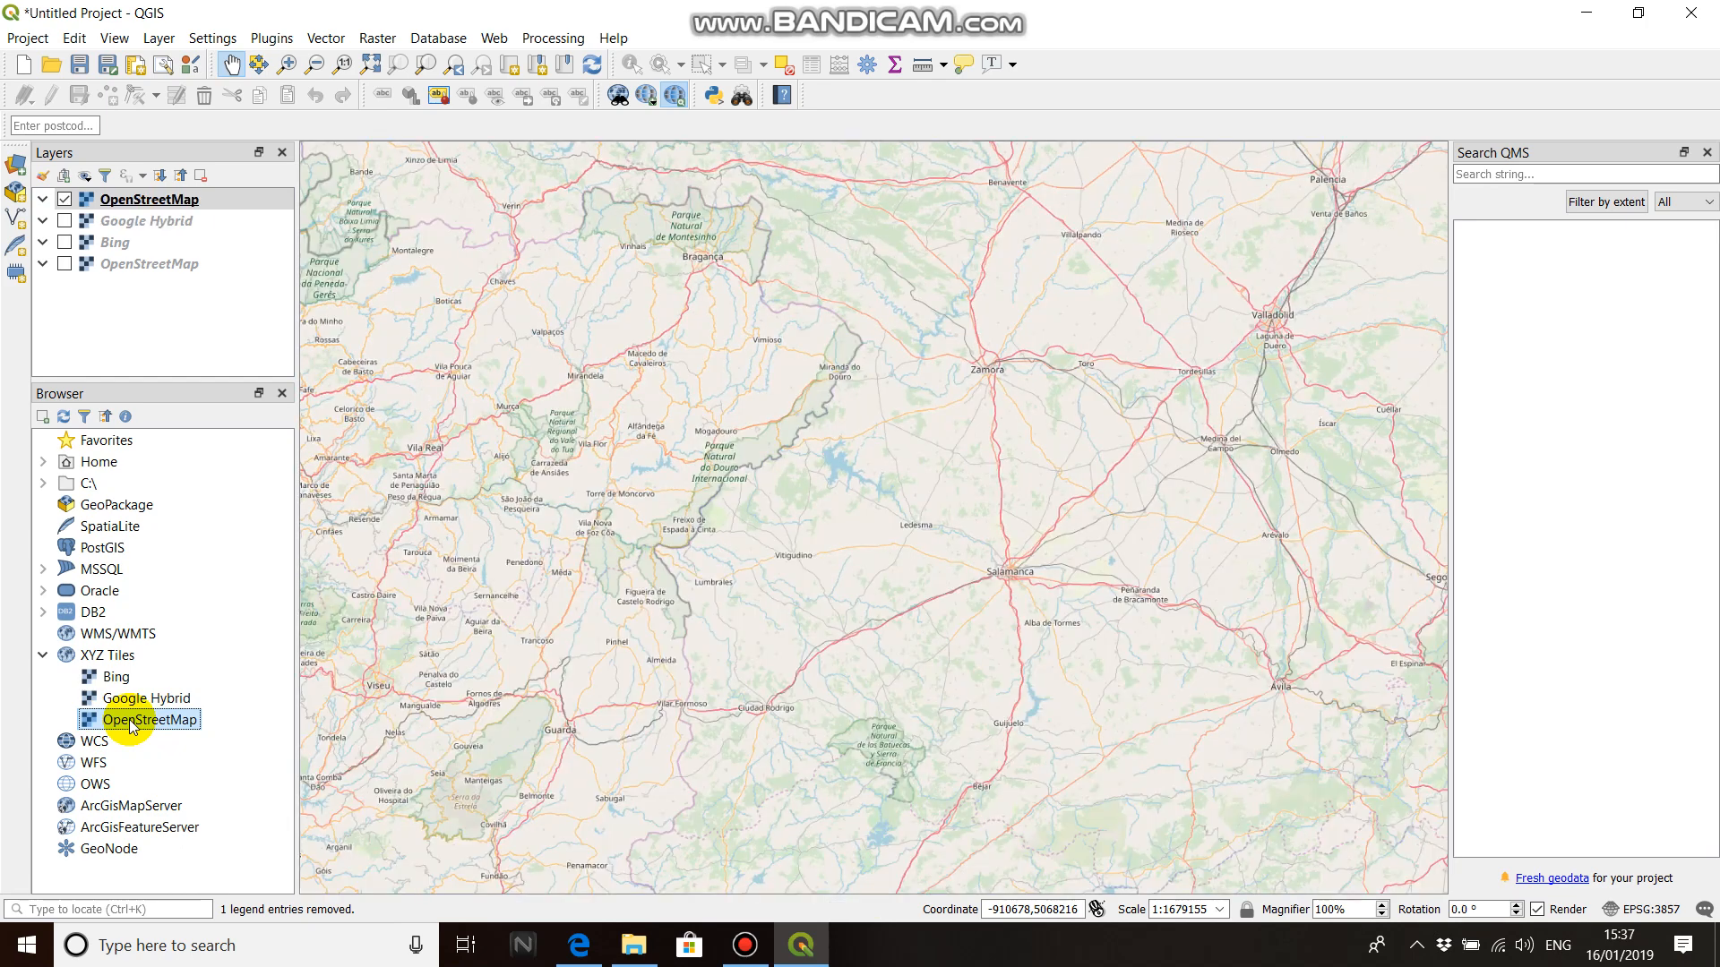
Examine the OpenStreetMap basemap at different scales, from Spain and western Europe to London and the English Channel.
{"action": "left_click_drag", "start_coordinate": [558, 443], "coordinate": [675, 591]}
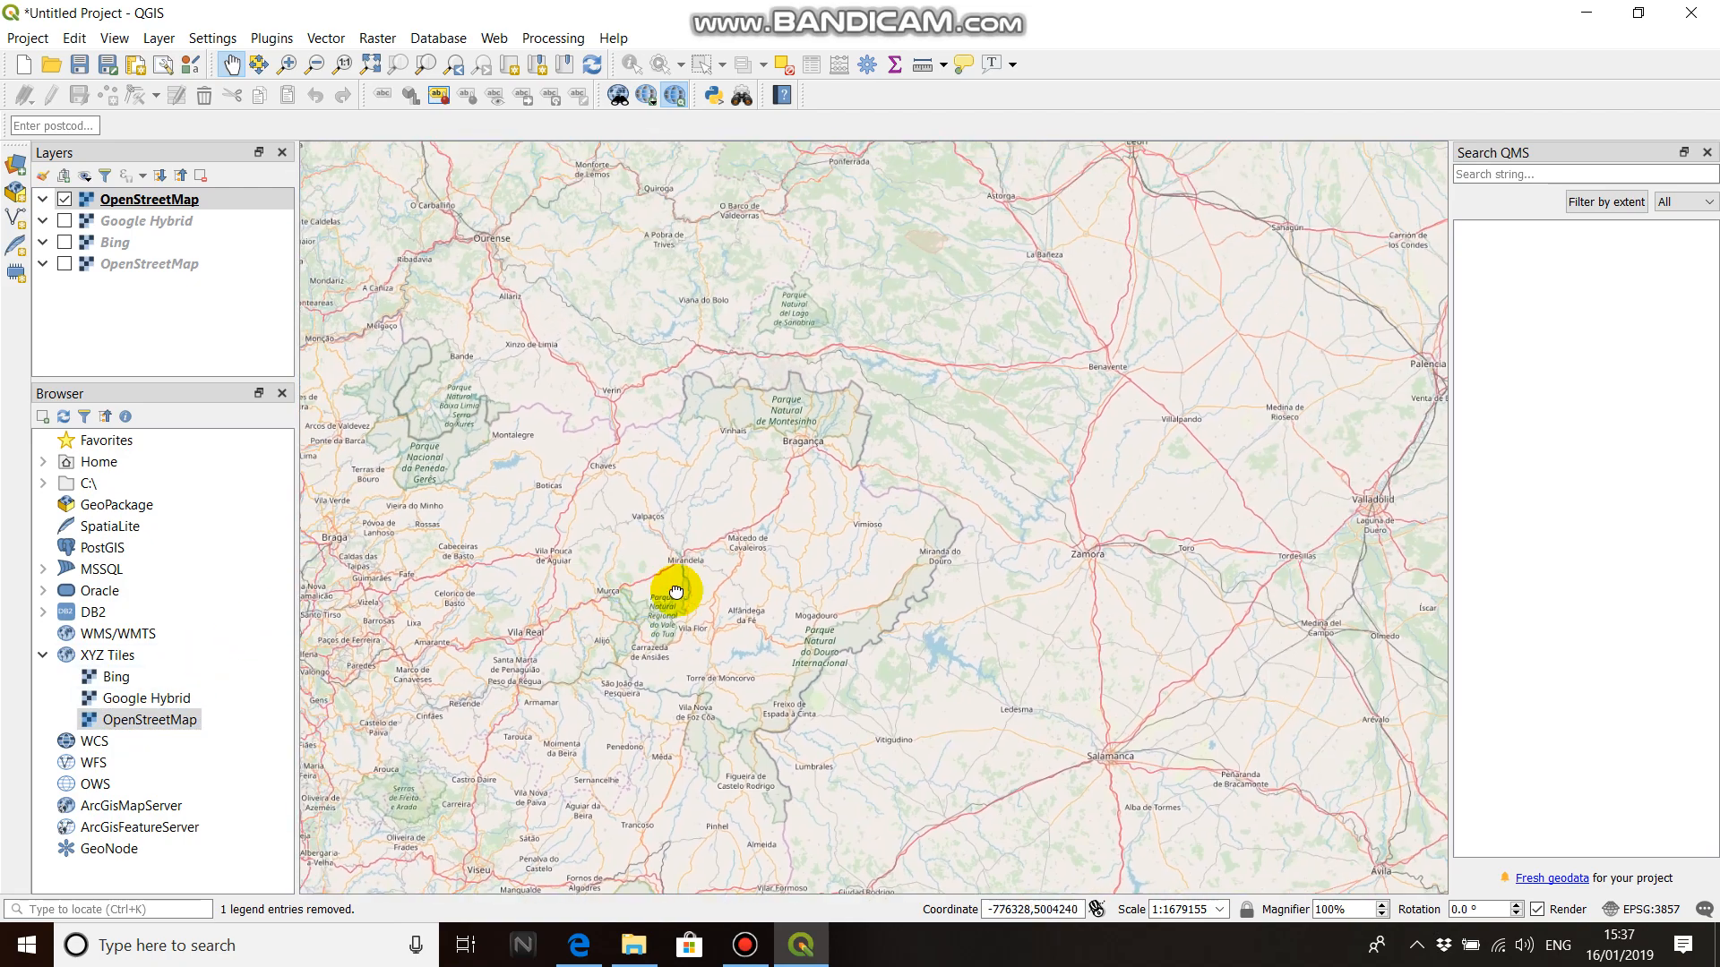
{"action": "scroll", "coordinate": [933, 510], "scroll_direction": "down", "scroll_amount": 3}
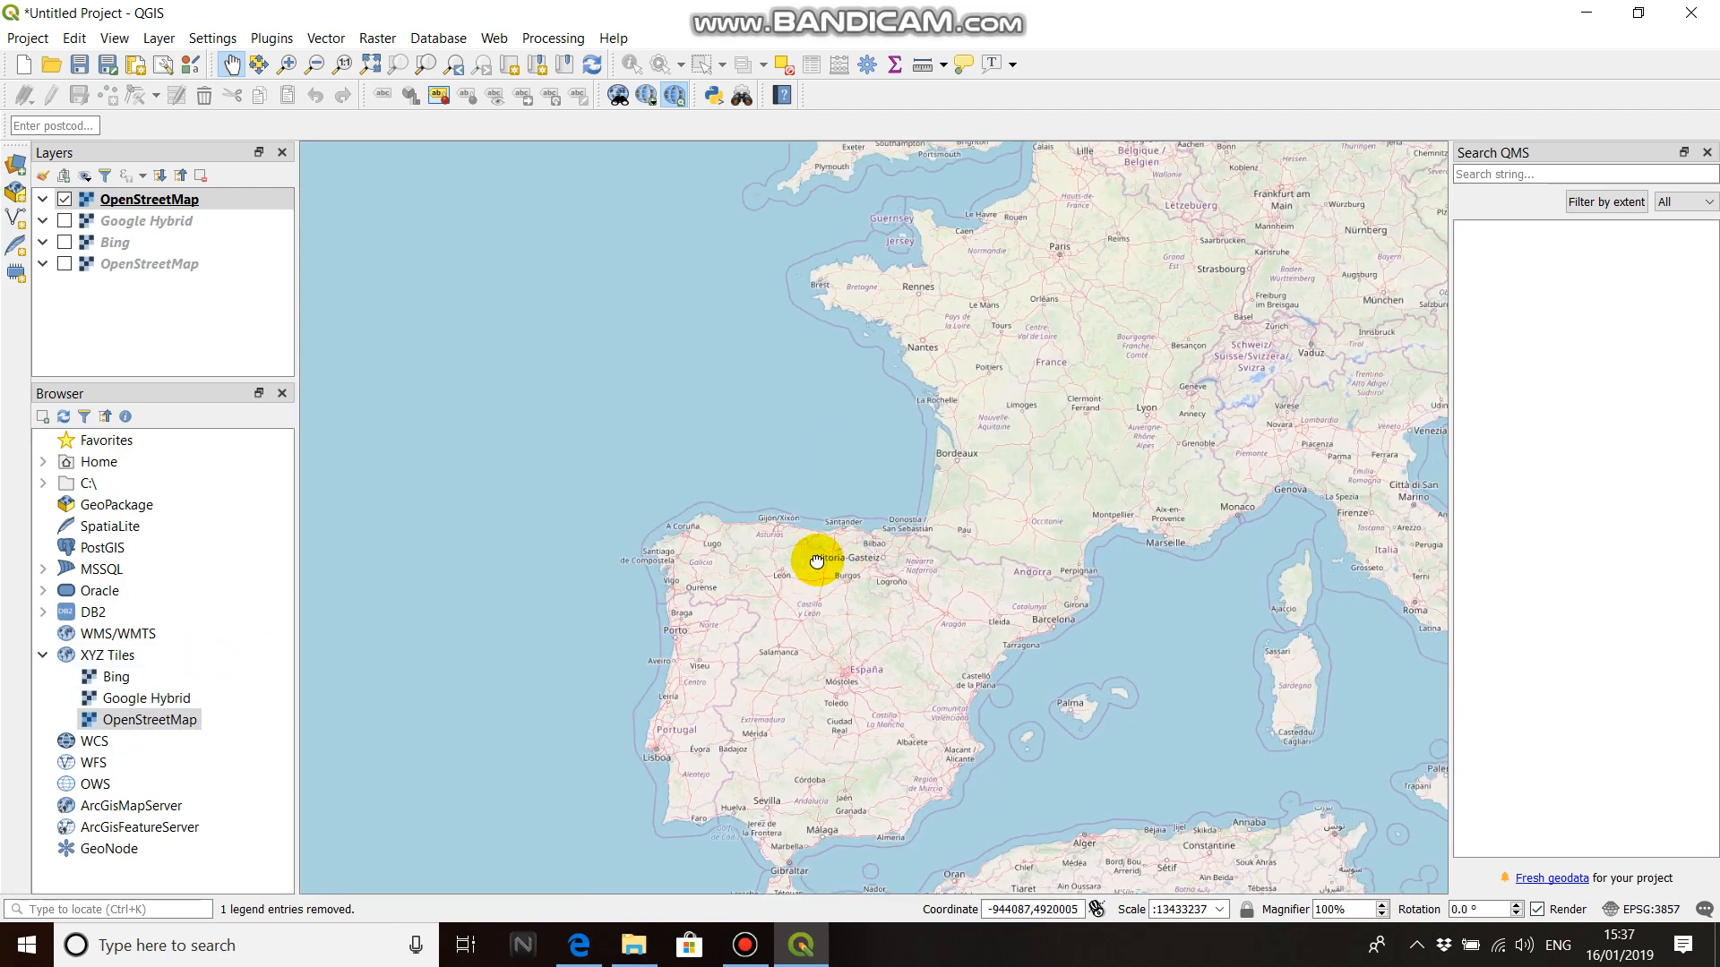
{"action": "left_click_drag", "start_coordinate": [816, 561], "coordinate": [727, 587]}
{"action": "scroll", "coordinate": [835, 487], "scroll_direction": "down", "scroll_amount": 1}
{"action": "left_click_drag", "start_coordinate": [919, 411], "coordinate": [769, 528]}
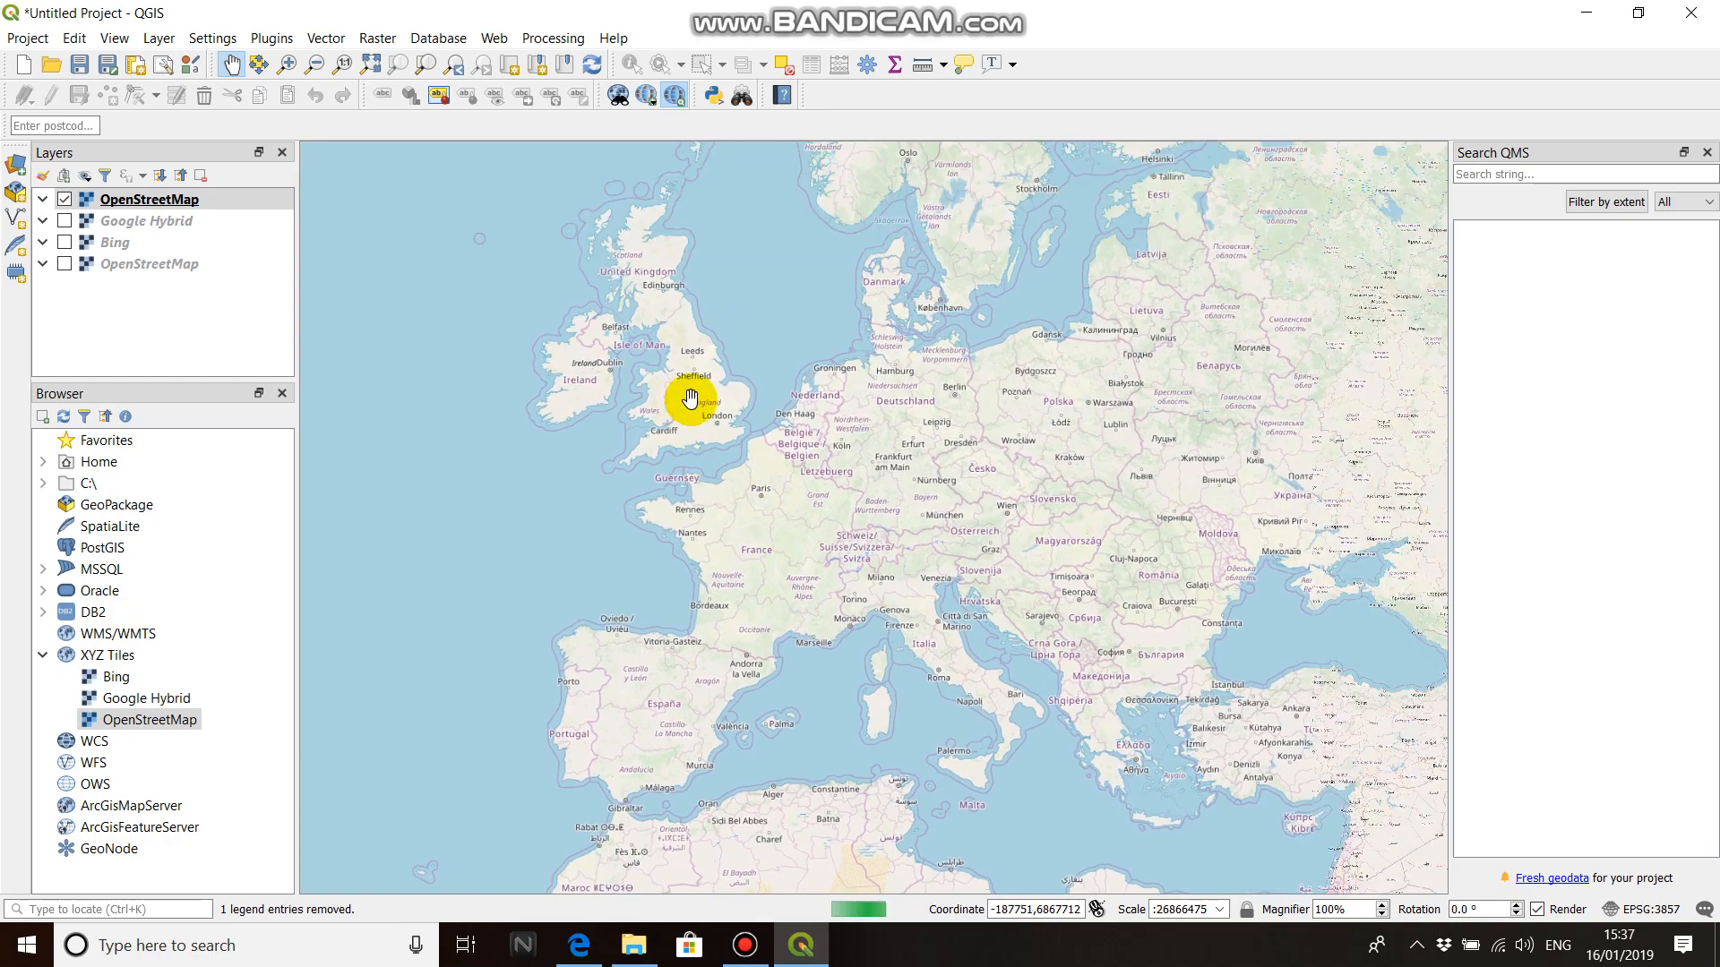
{"action": "scroll", "coordinate": [689, 396], "scroll_direction": "up", "scroll_amount": 4}
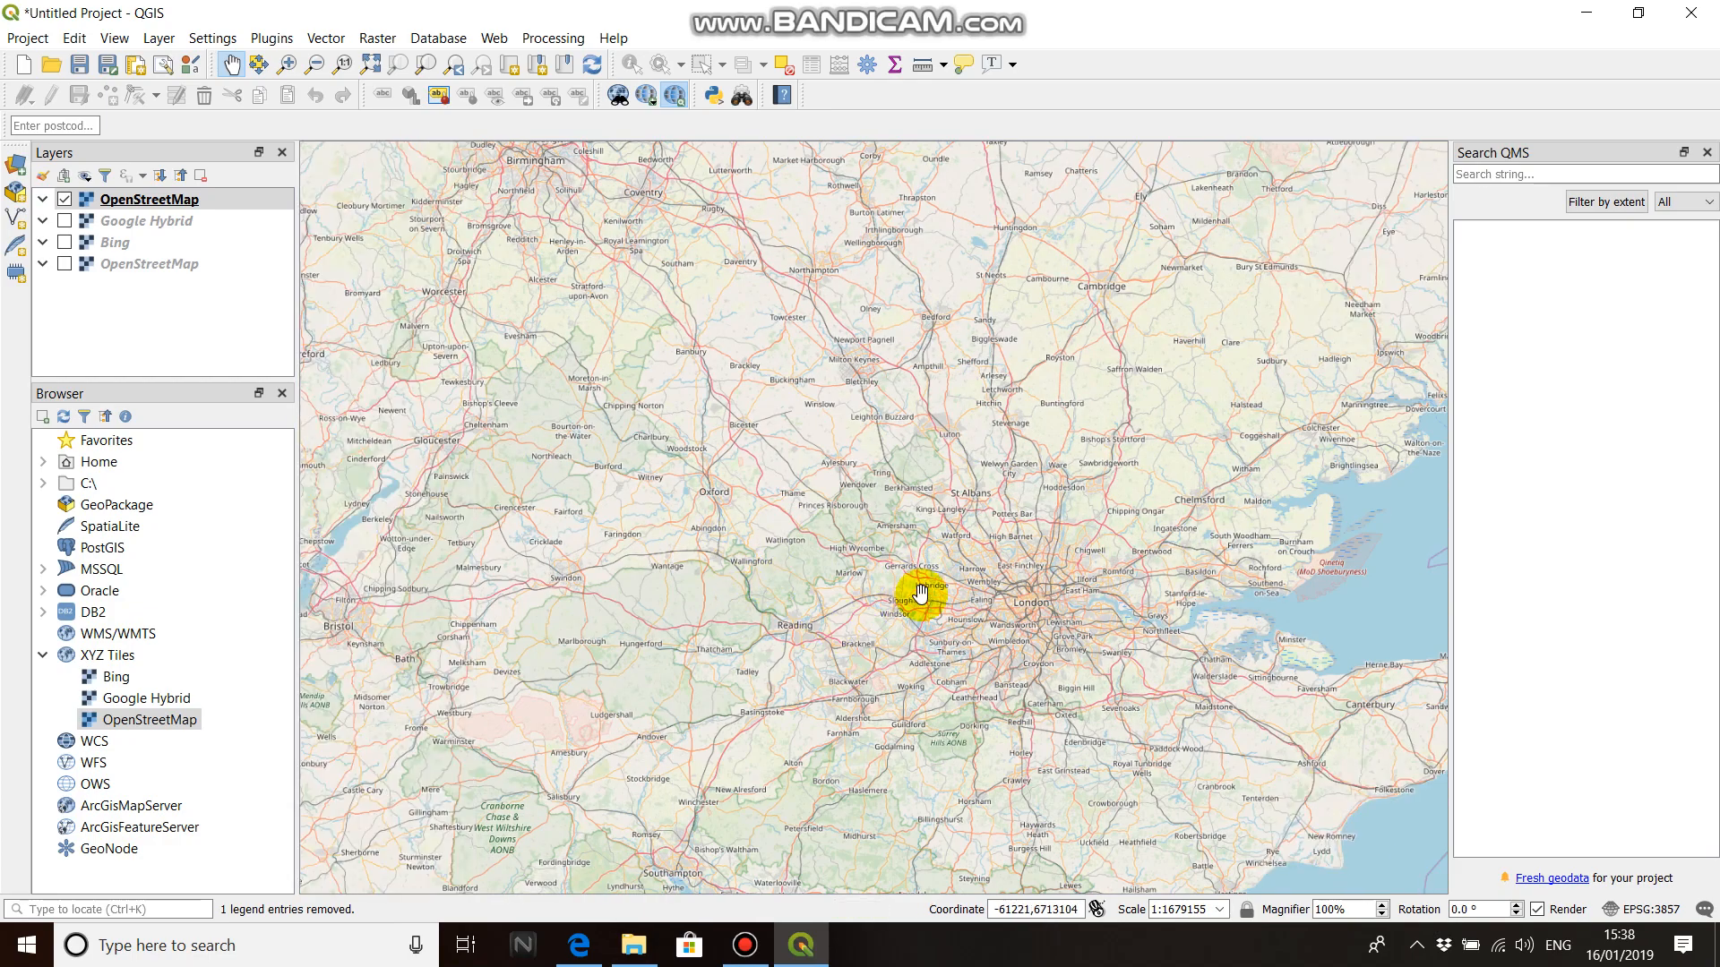
{"action": "scroll", "coordinate": [1016, 631], "scroll_direction": "up", "scroll_amount": 2}
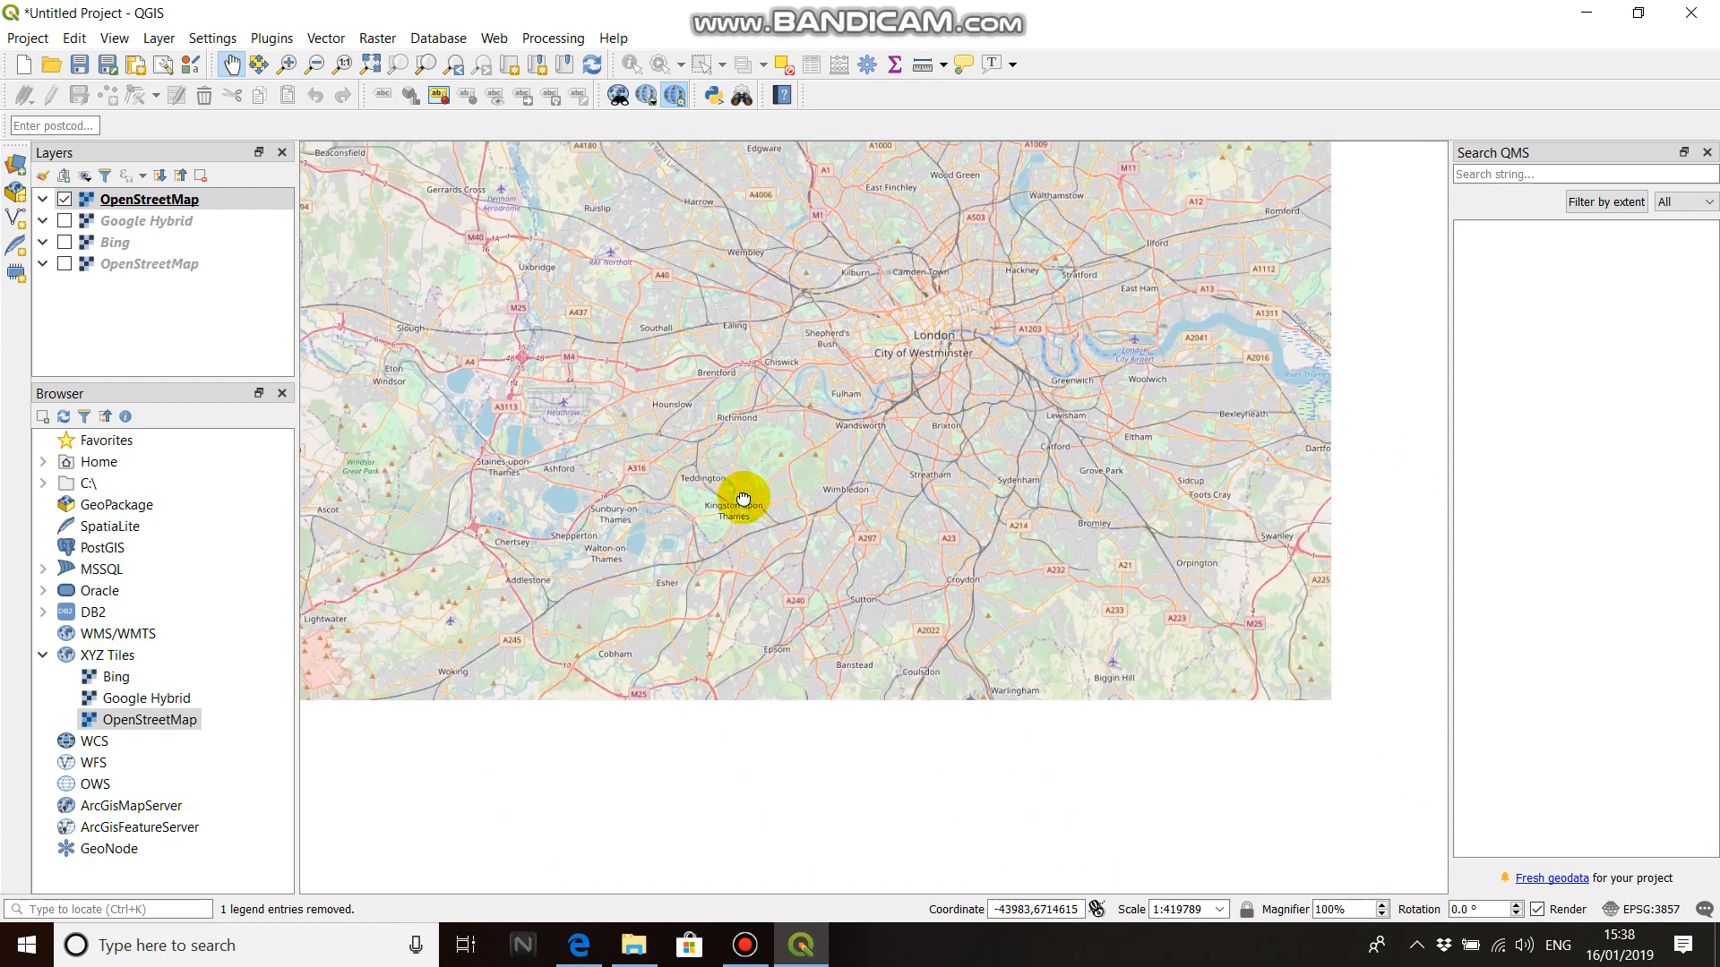
{"action": "scroll", "coordinate": [779, 572], "scroll_direction": "down", "scroll_amount": 1}
{"action": "scroll", "coordinate": [780, 570], "scroll_direction": "down", "scroll_amount": 1}
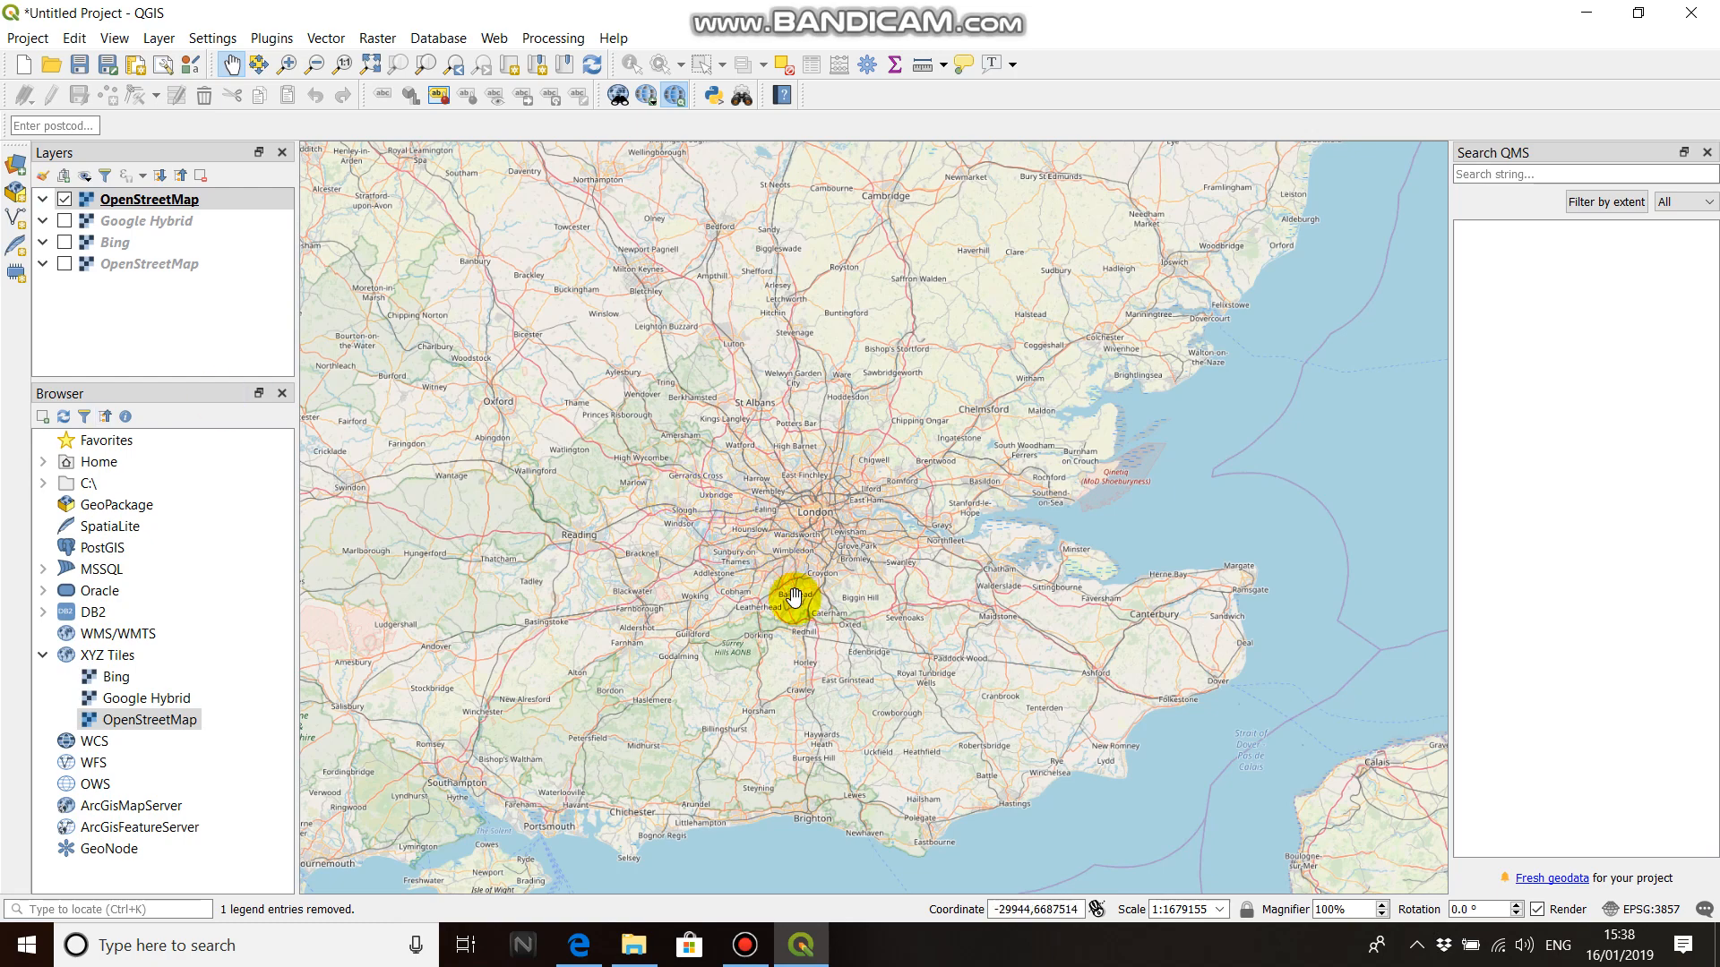
{"action": "left_click_drag", "start_coordinate": [625, 690], "coordinate": [914, 529]}
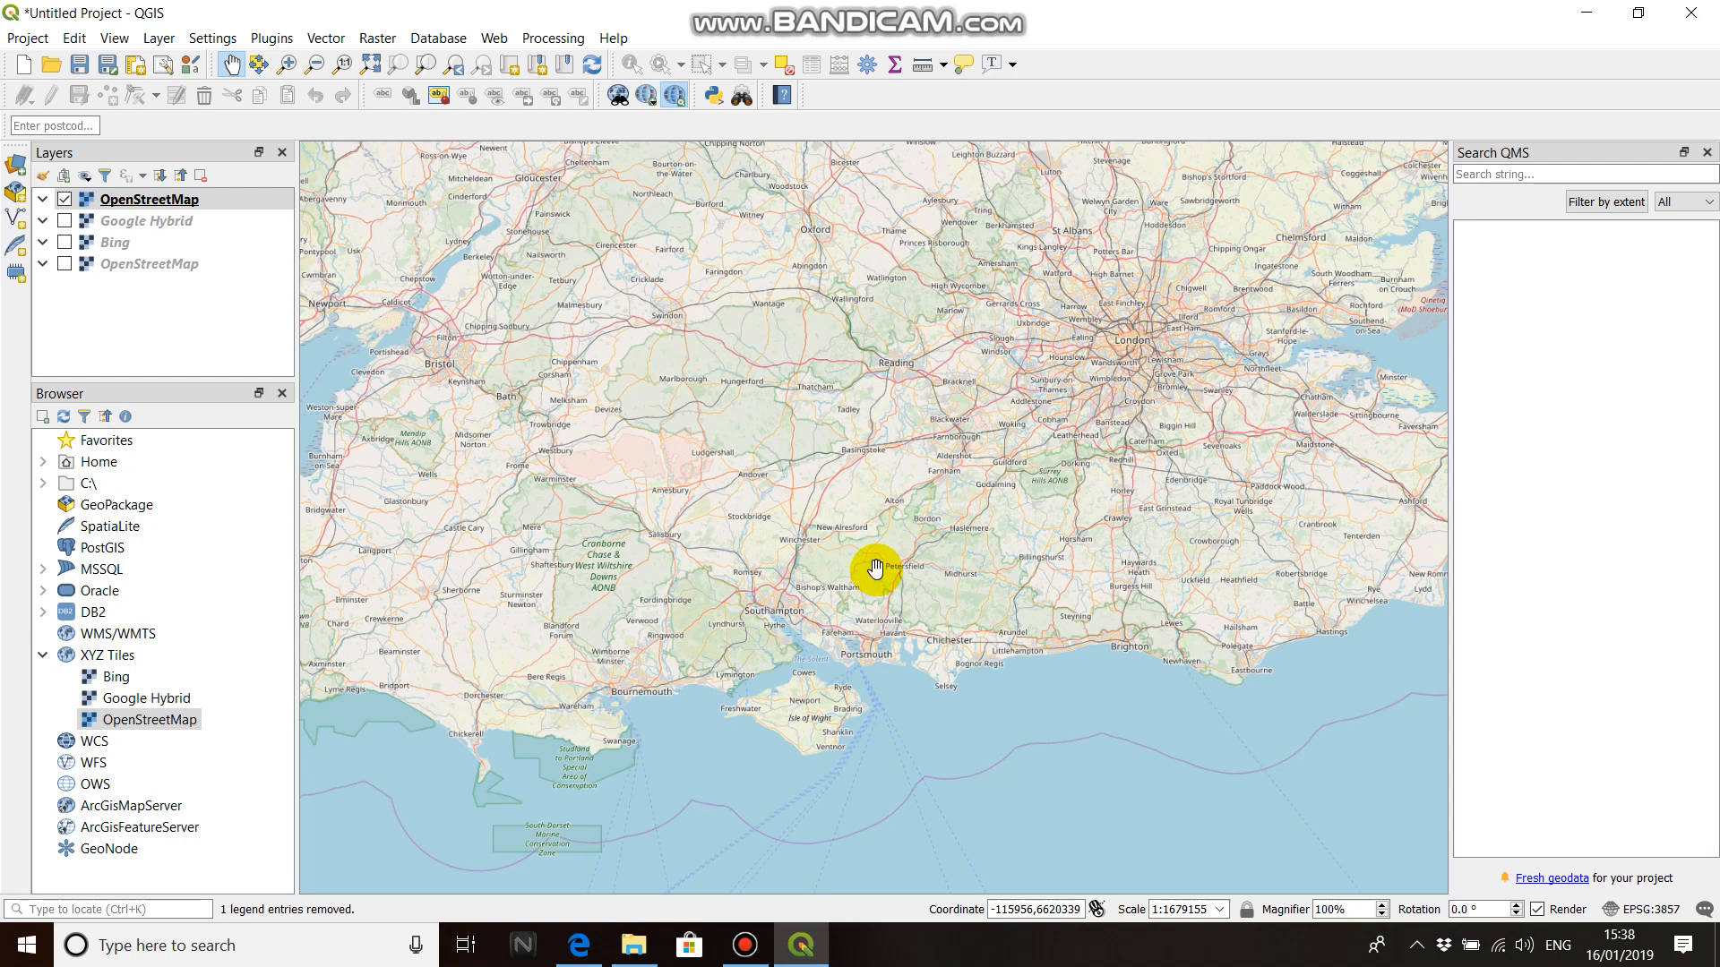
{"action": "scroll", "coordinate": [874, 564], "scroll_direction": "down", "scroll_amount": 1}
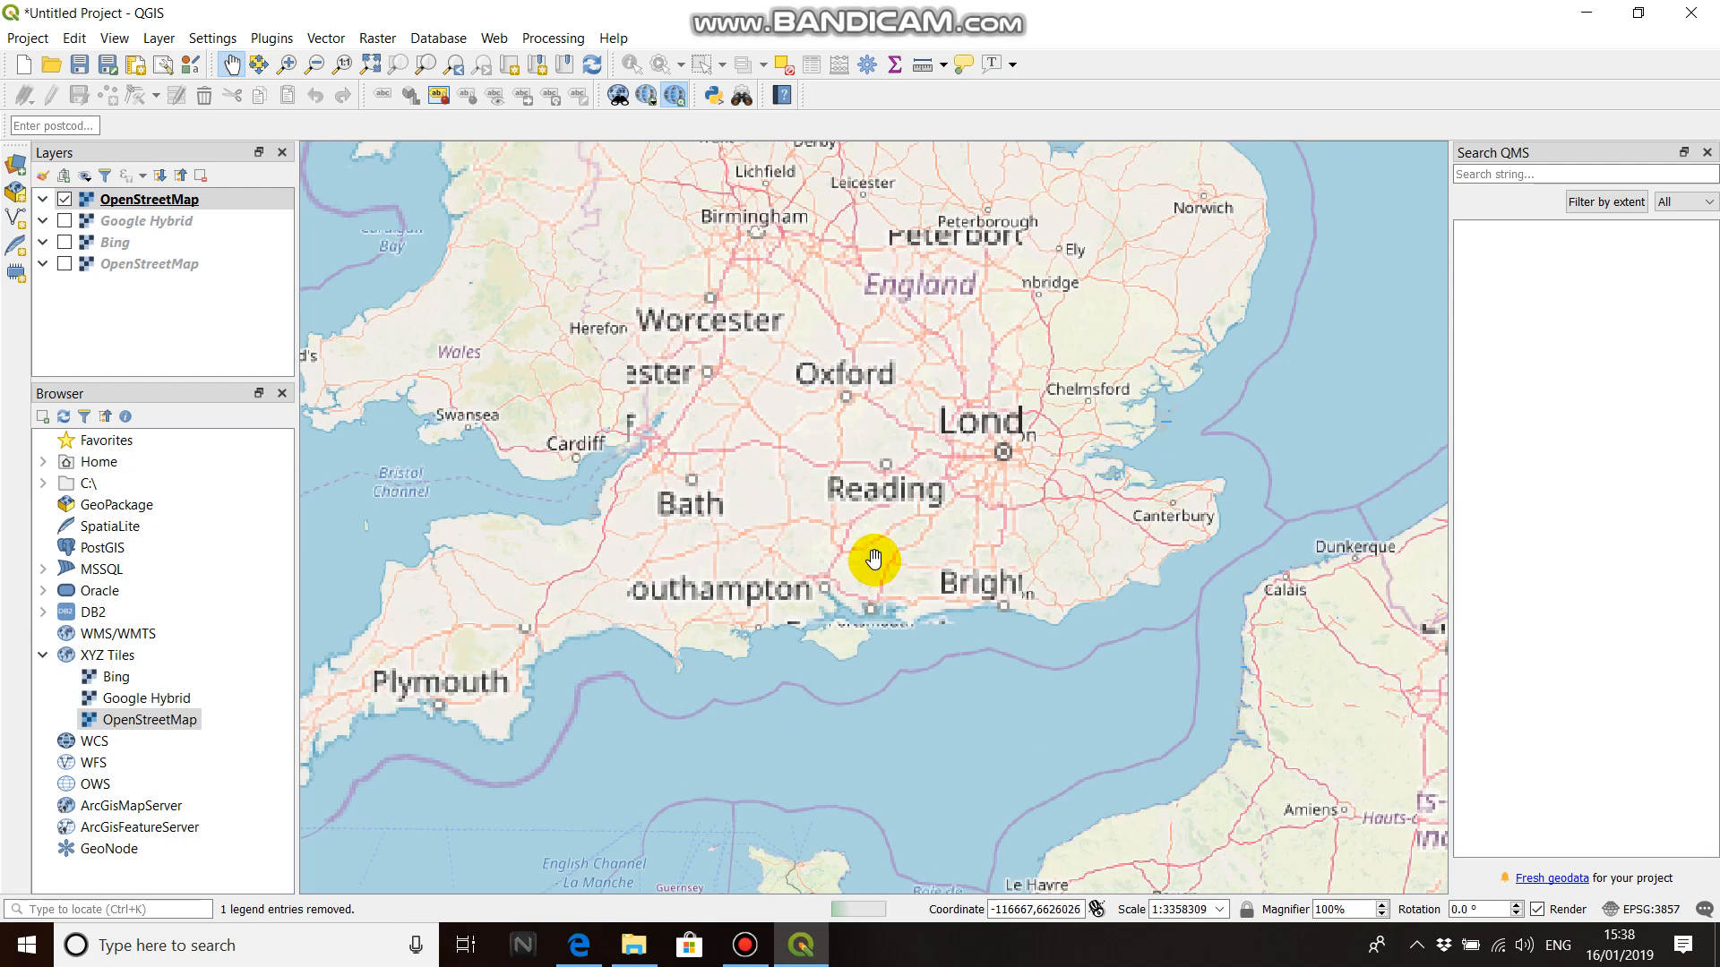
{"action": "left_click_drag", "start_coordinate": [867, 677], "coordinate": [730, 472]}
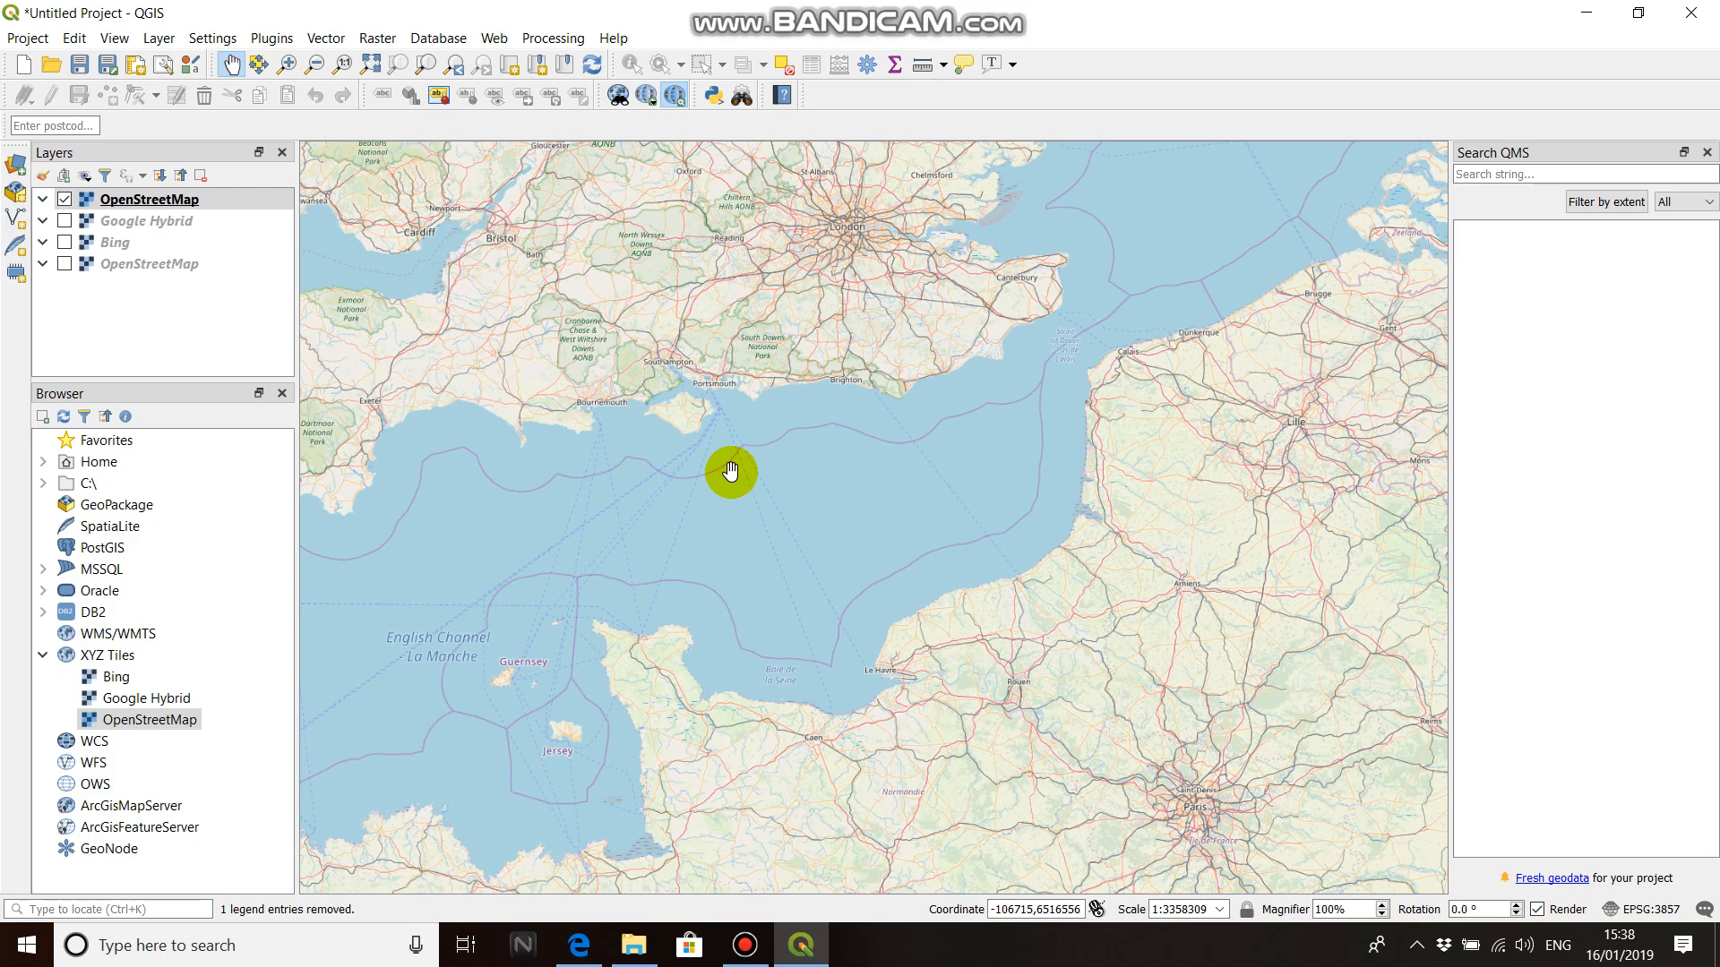
Start a new XYZ Tiles connection and name it Google Satellite.
{"action": "right_click", "coordinate": [119, 660]}
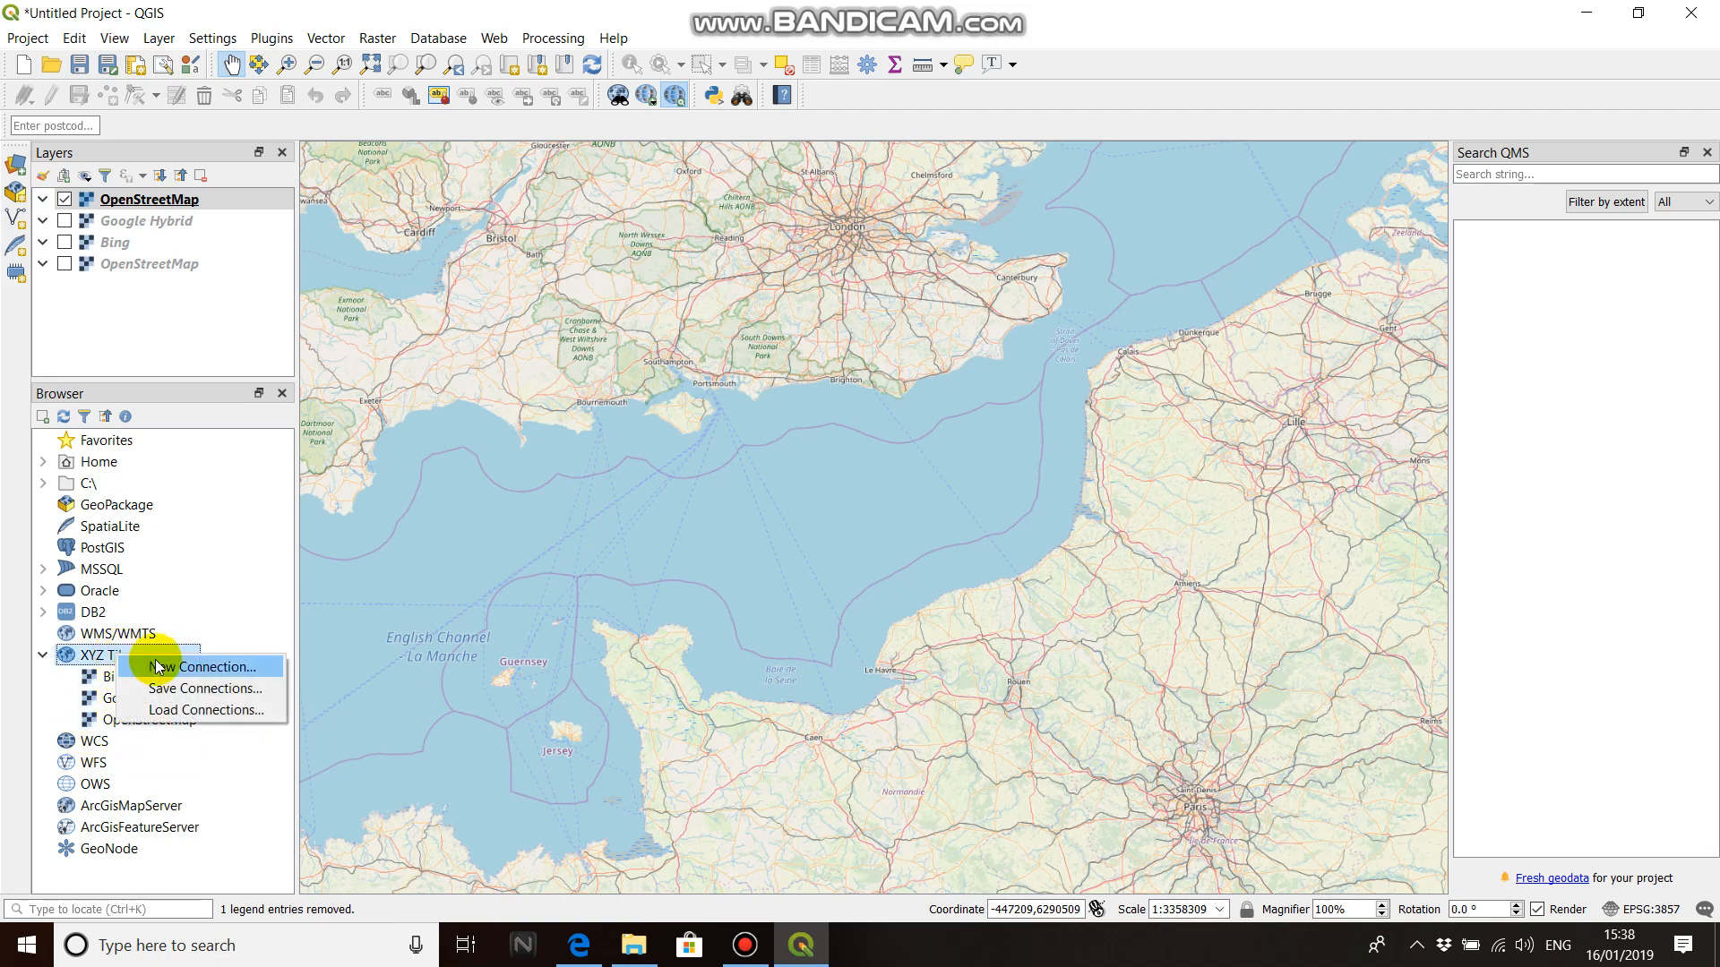
{"action": "left_click", "coordinate": [229, 664]}
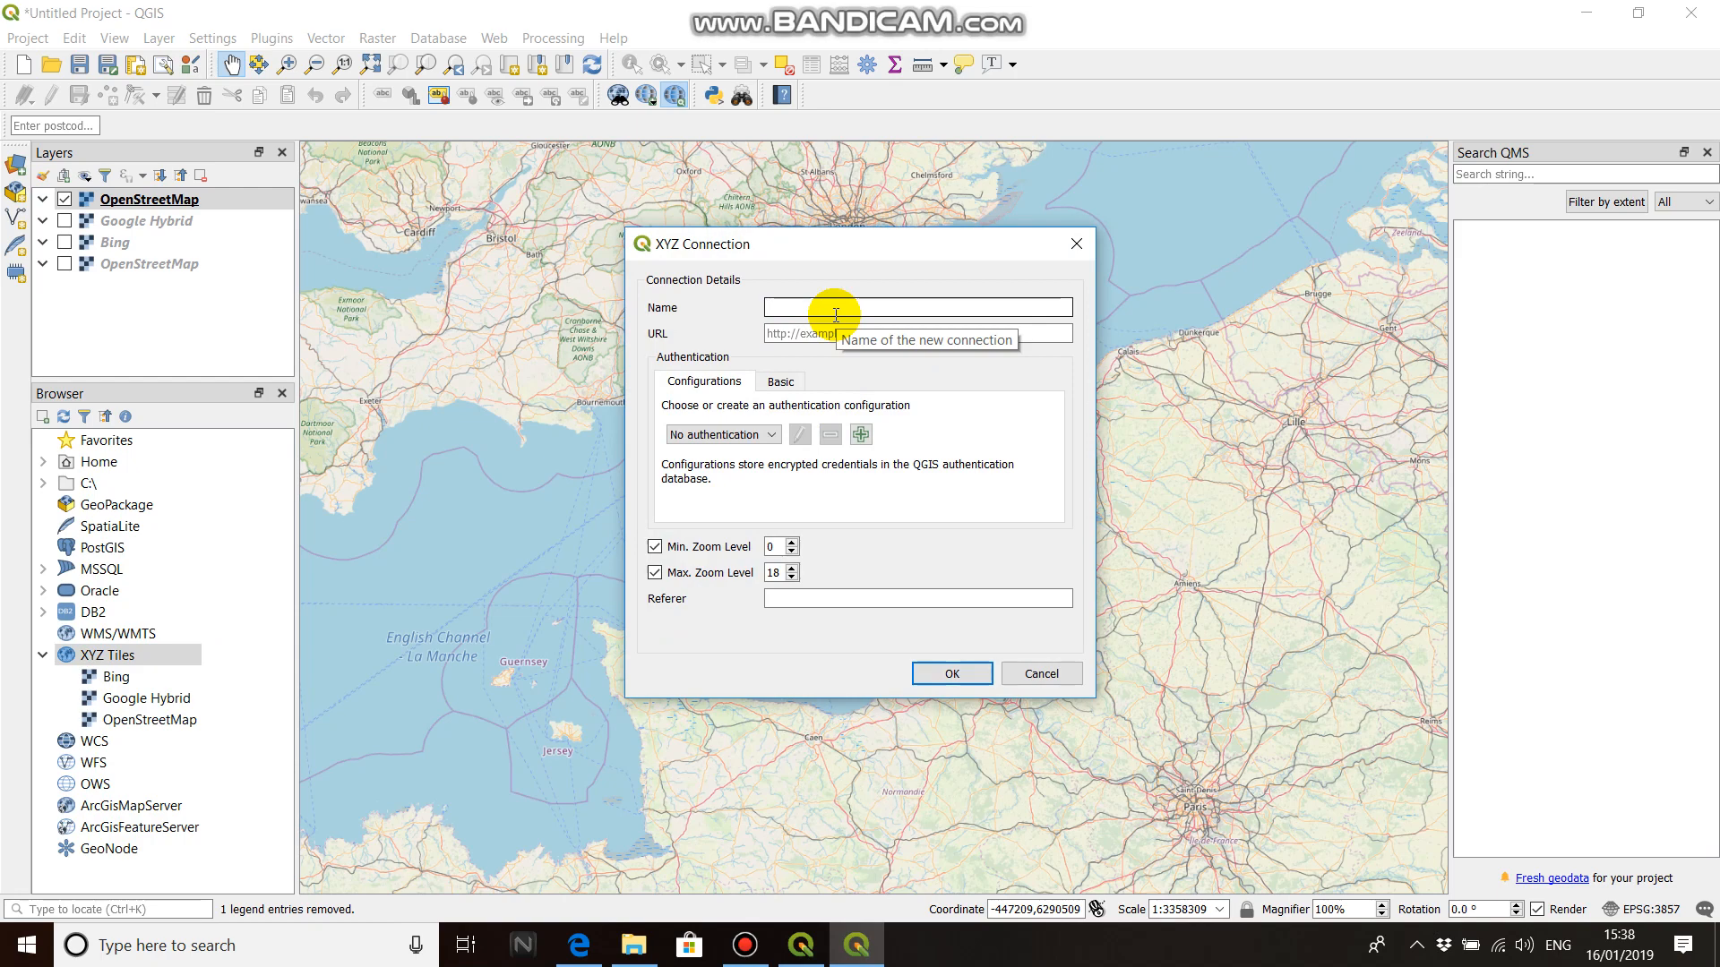
{"action": "type", "text": "Google Satellite"}
{"action": "left_click", "coordinate": [846, 335]}
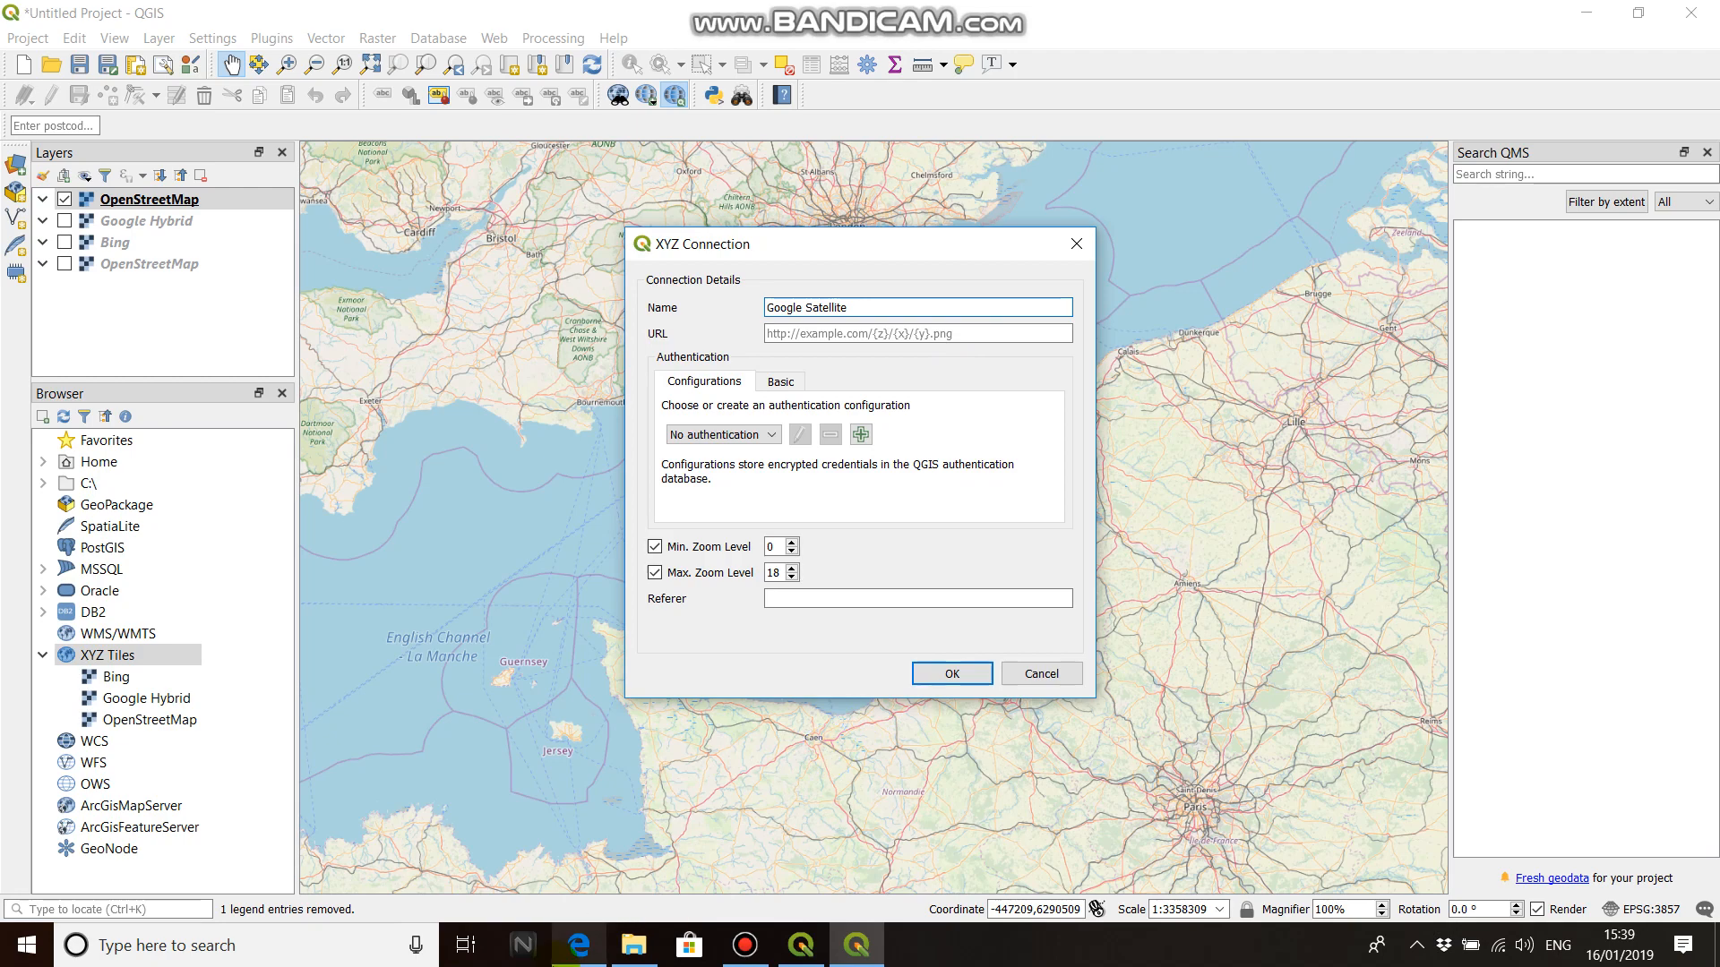
Switch to Microsoft Edge and copy the Google Satellite example URL from the Stack Exchange page.
{"action": "mouse_move", "coordinate": [578, 955]}
{"action": "left_click", "coordinate": [578, 954]}
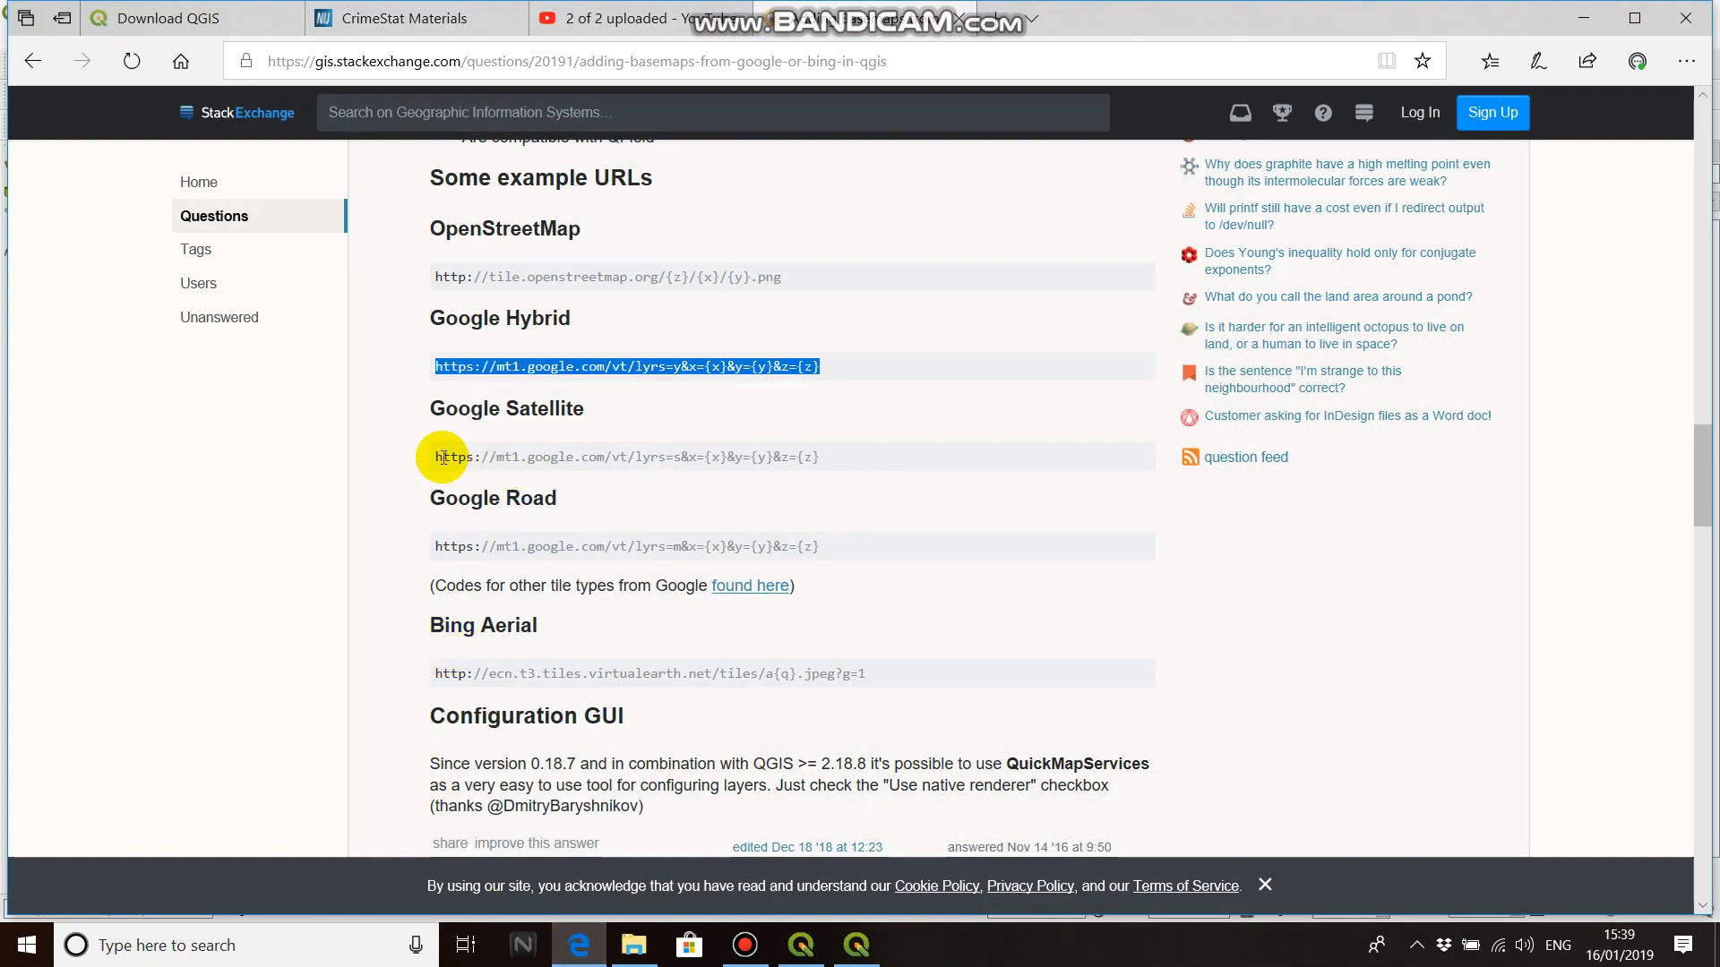
{"action": "left_click_drag", "start_coordinate": [434, 457], "coordinate": [823, 481]}
{"action": "key", "text": "ctrl+c"}
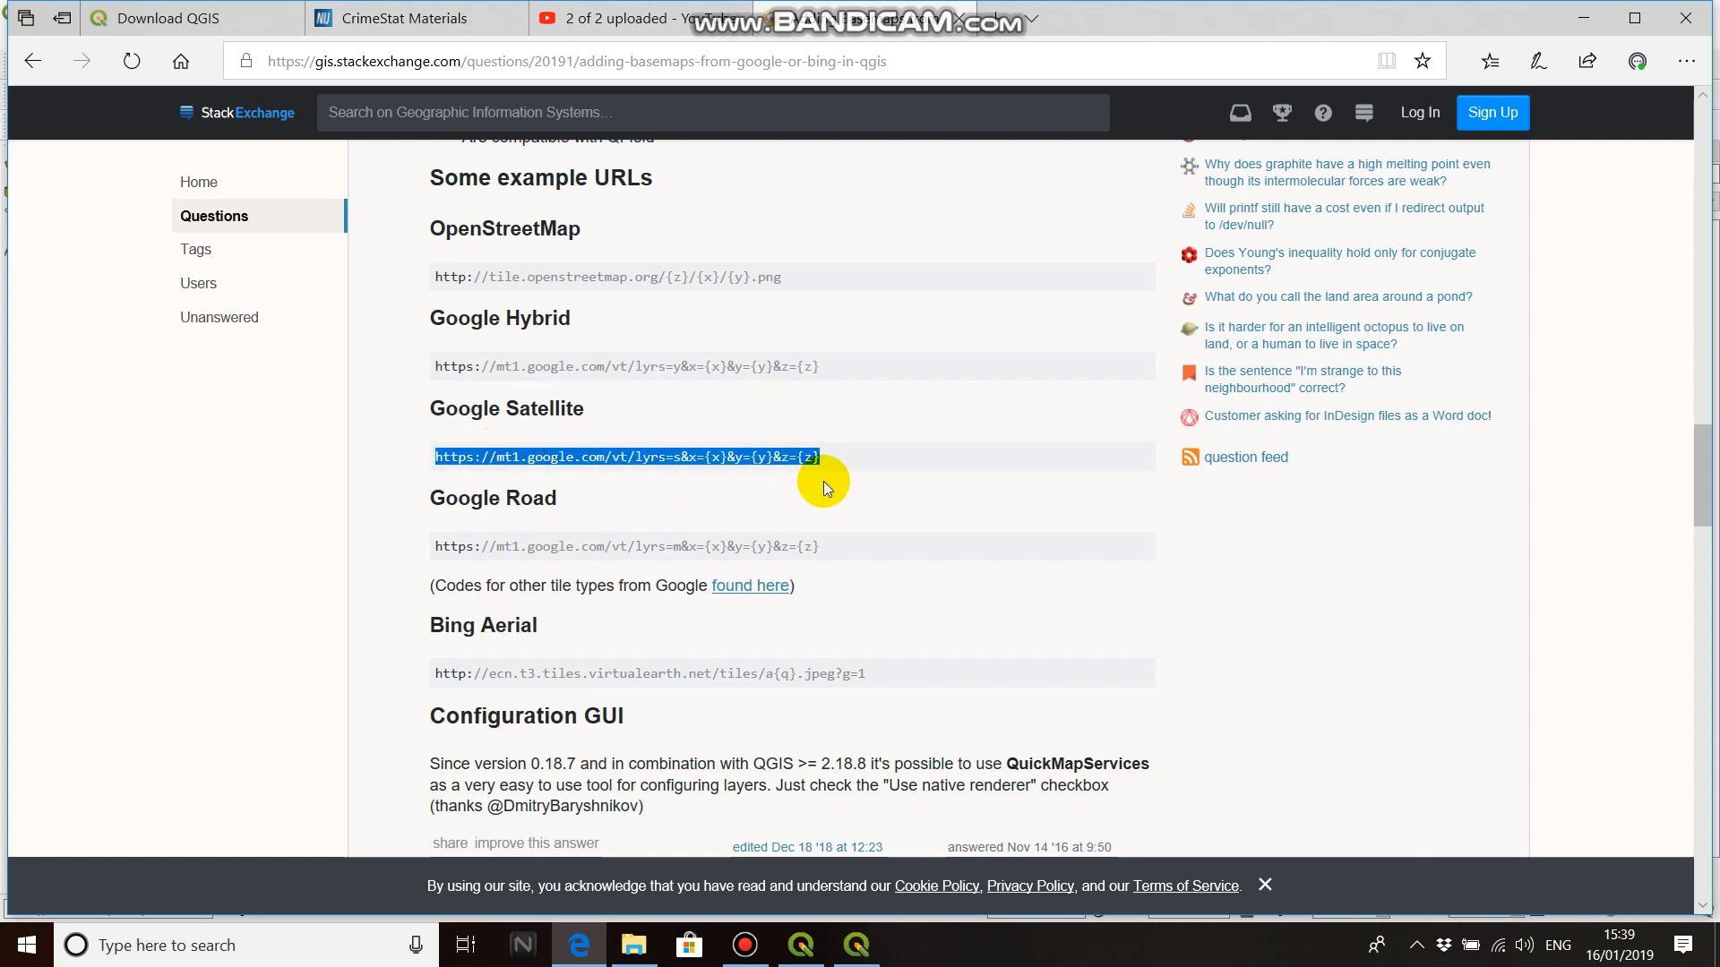
{"action": "left_click", "coordinate": [856, 945]}
{"action": "left_click", "coordinate": [822, 334]}
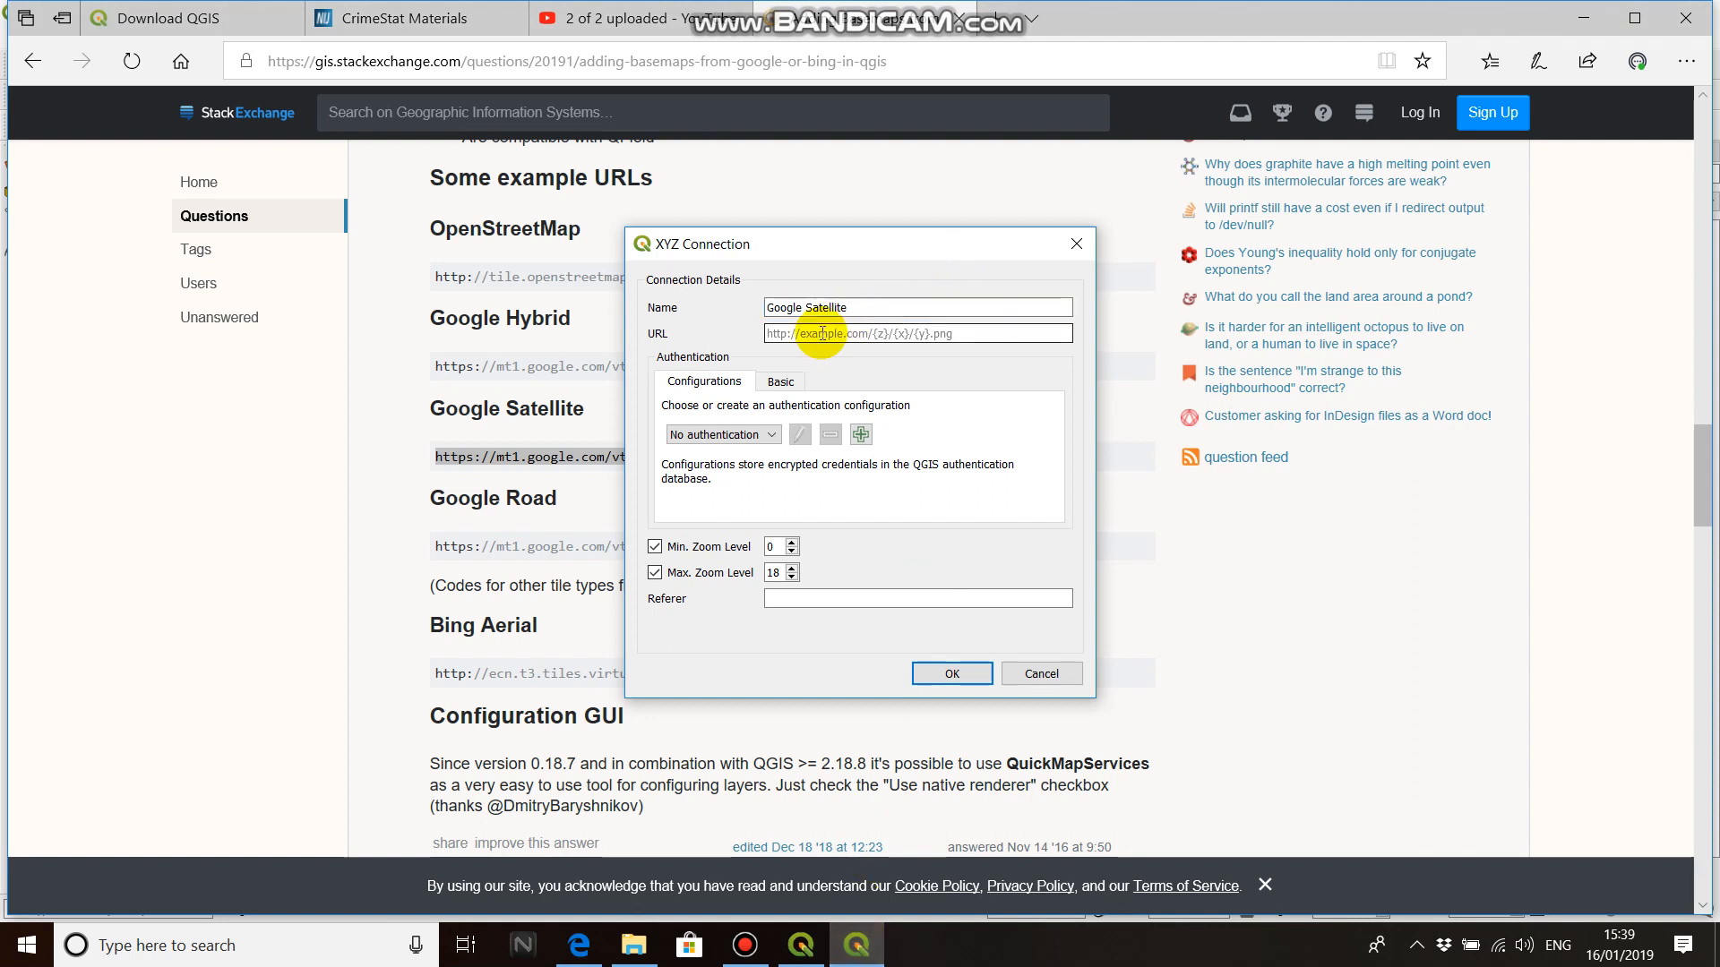
{"action": "key", "text": "ctrl+v"}
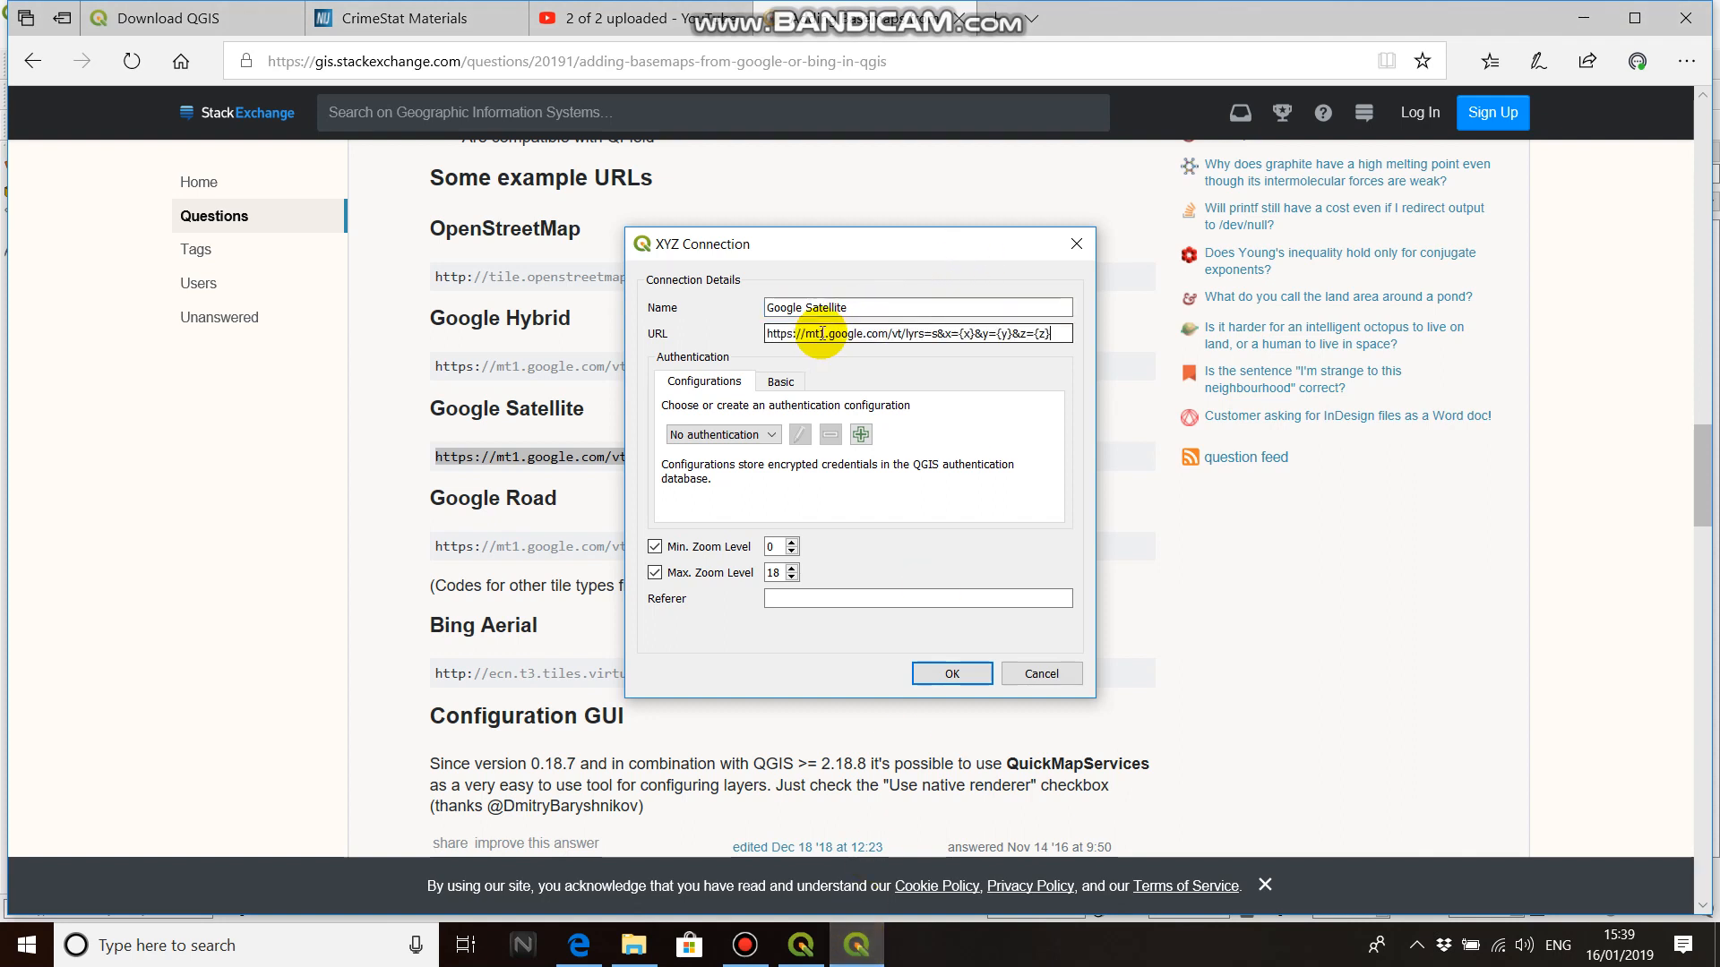
{"action": "left_click", "coordinate": [944, 677]}
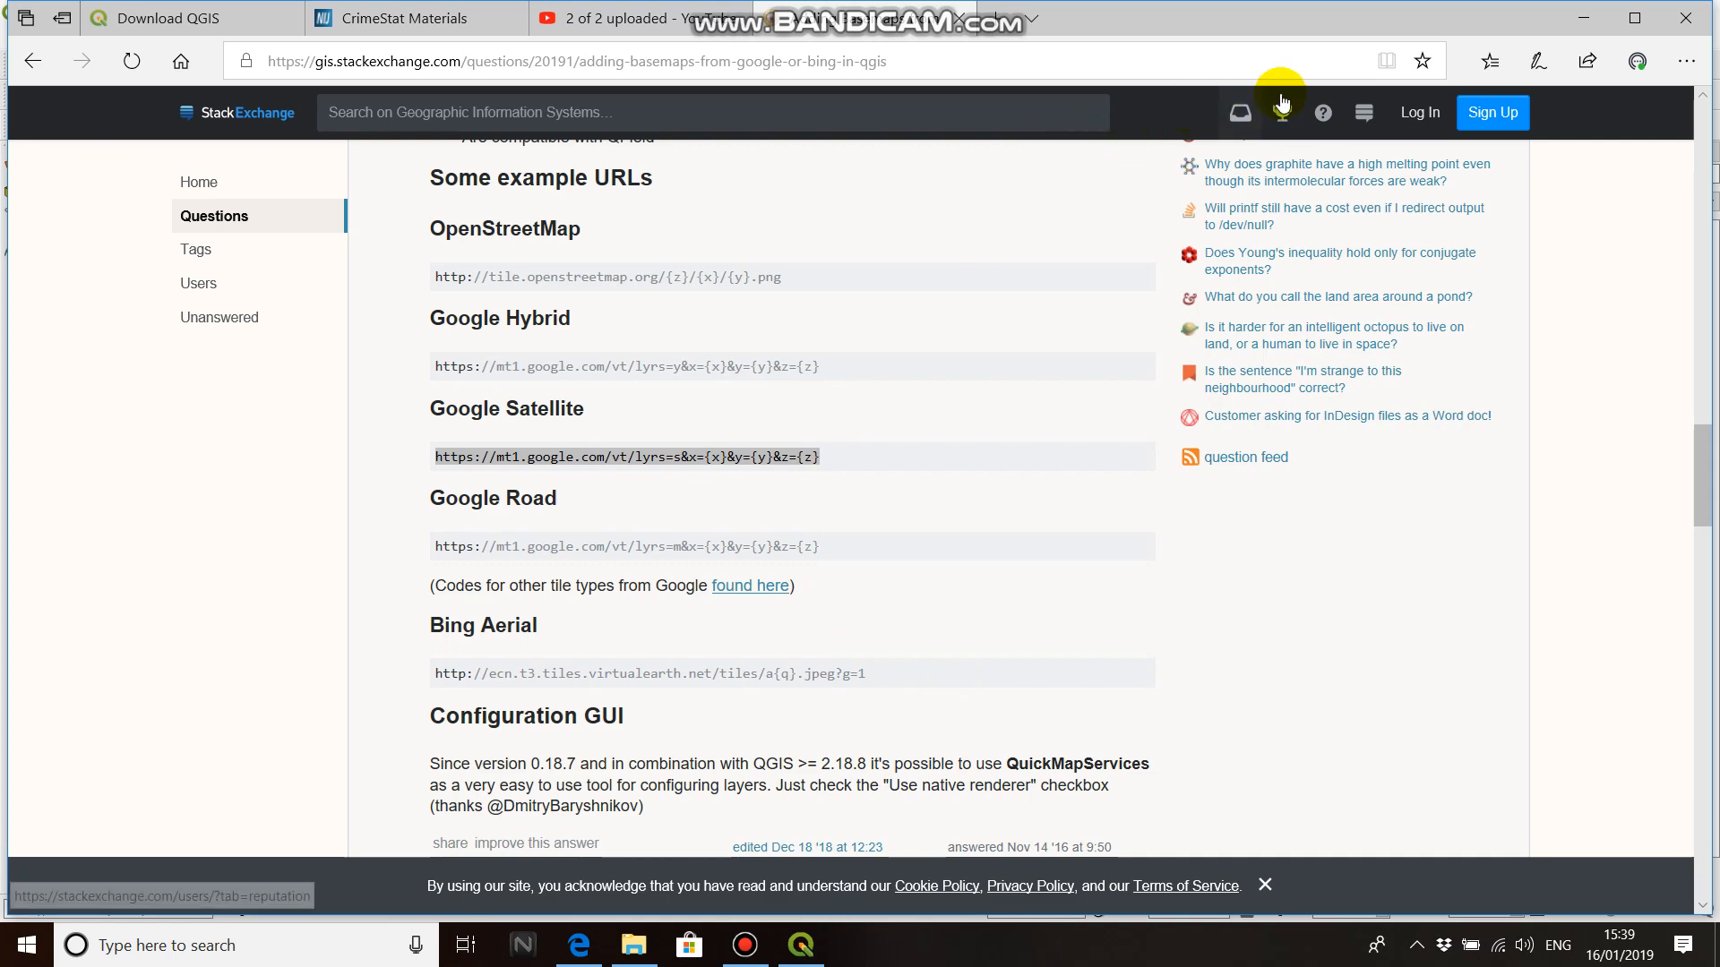
{"action": "left_click", "coordinate": [1582, 17]}
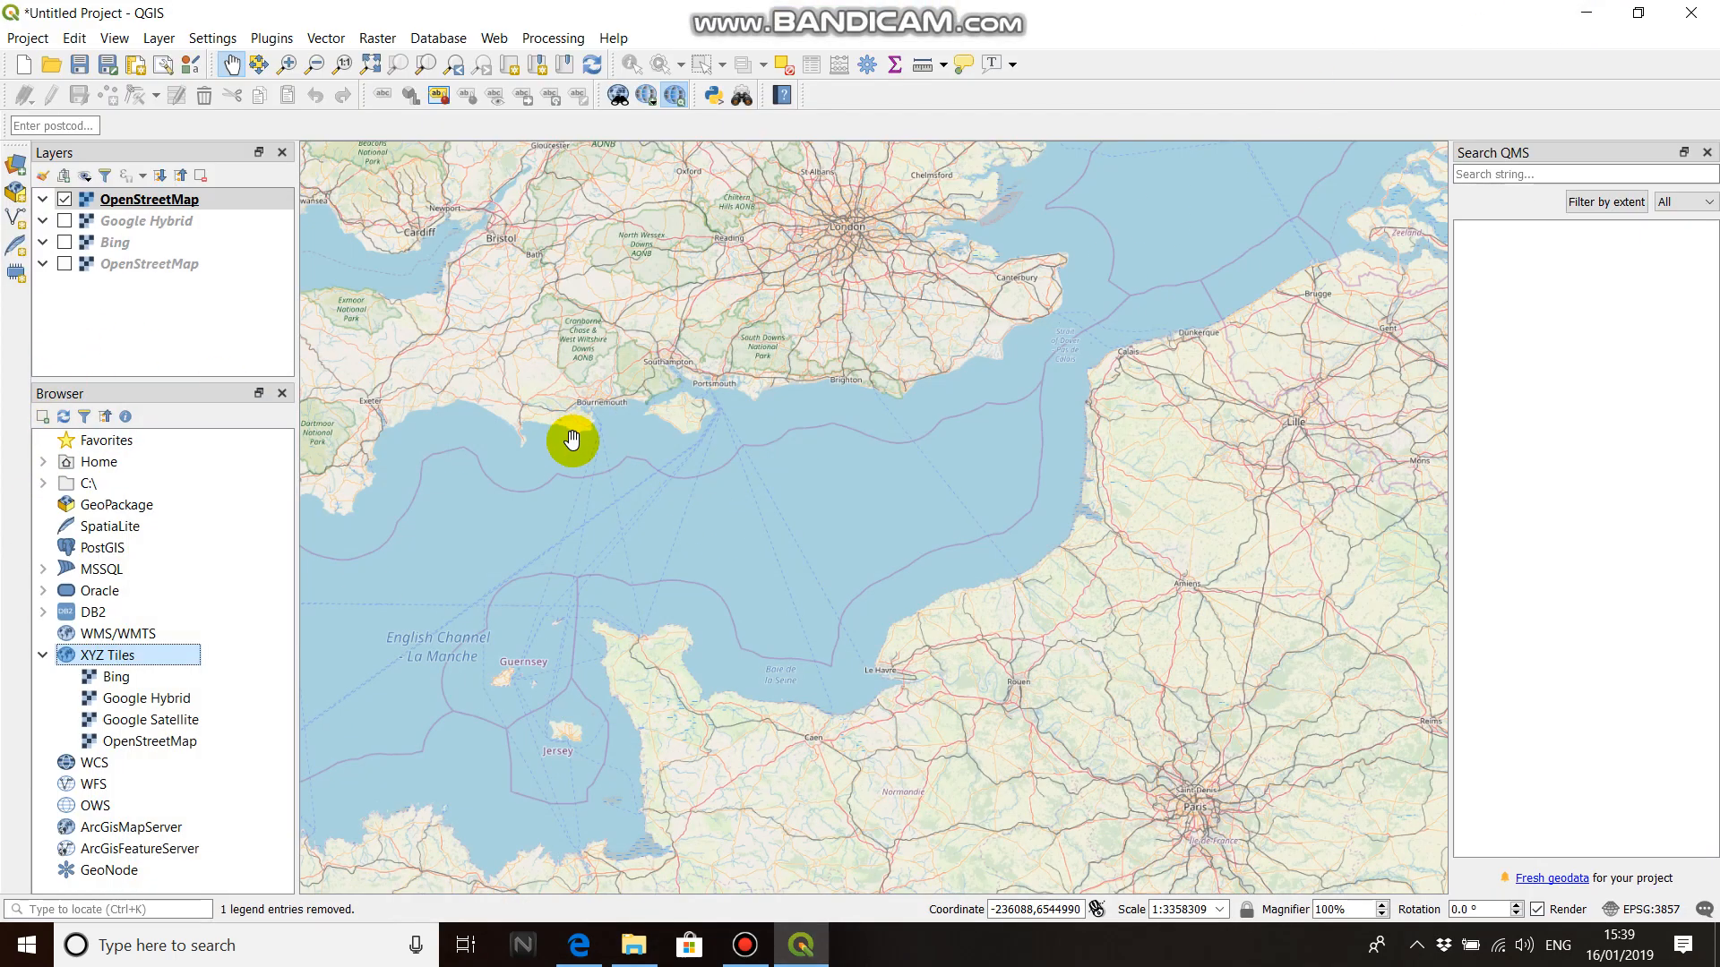
Hide the topmost OpenStreetMap layer and add the Google Satellite XYZ tiles to the map as a new layer.
{"action": "left_click", "coordinate": [64, 200]}
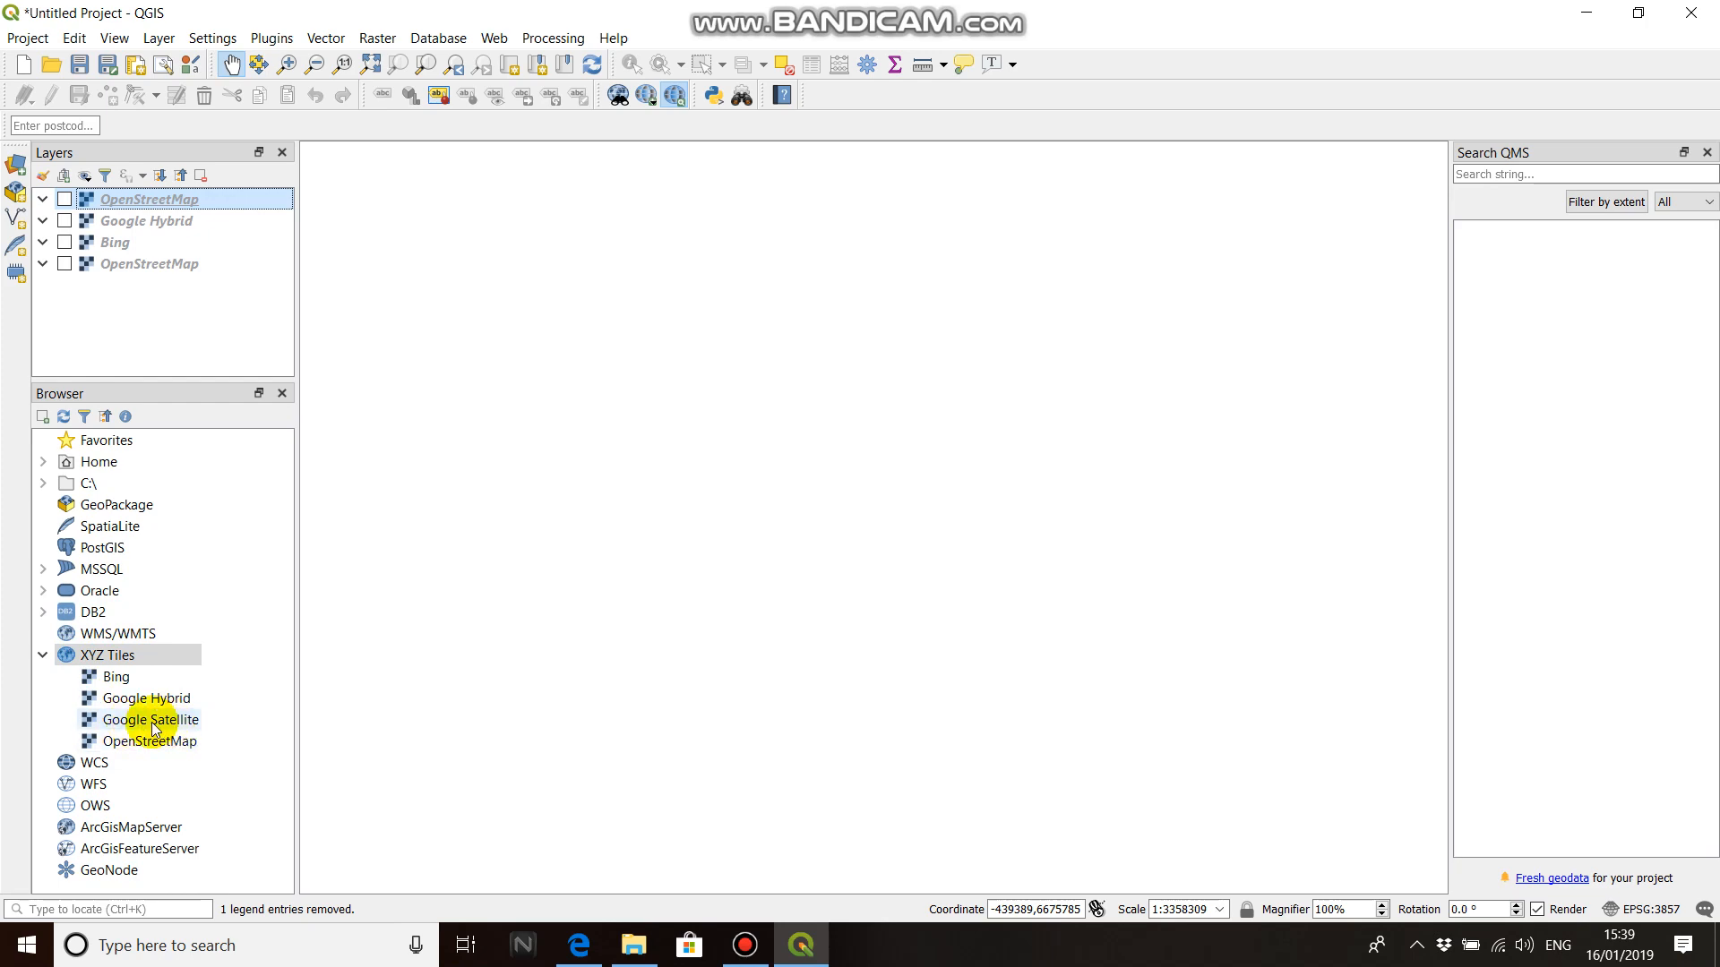
{"action": "double_click", "coordinate": [153, 725]}
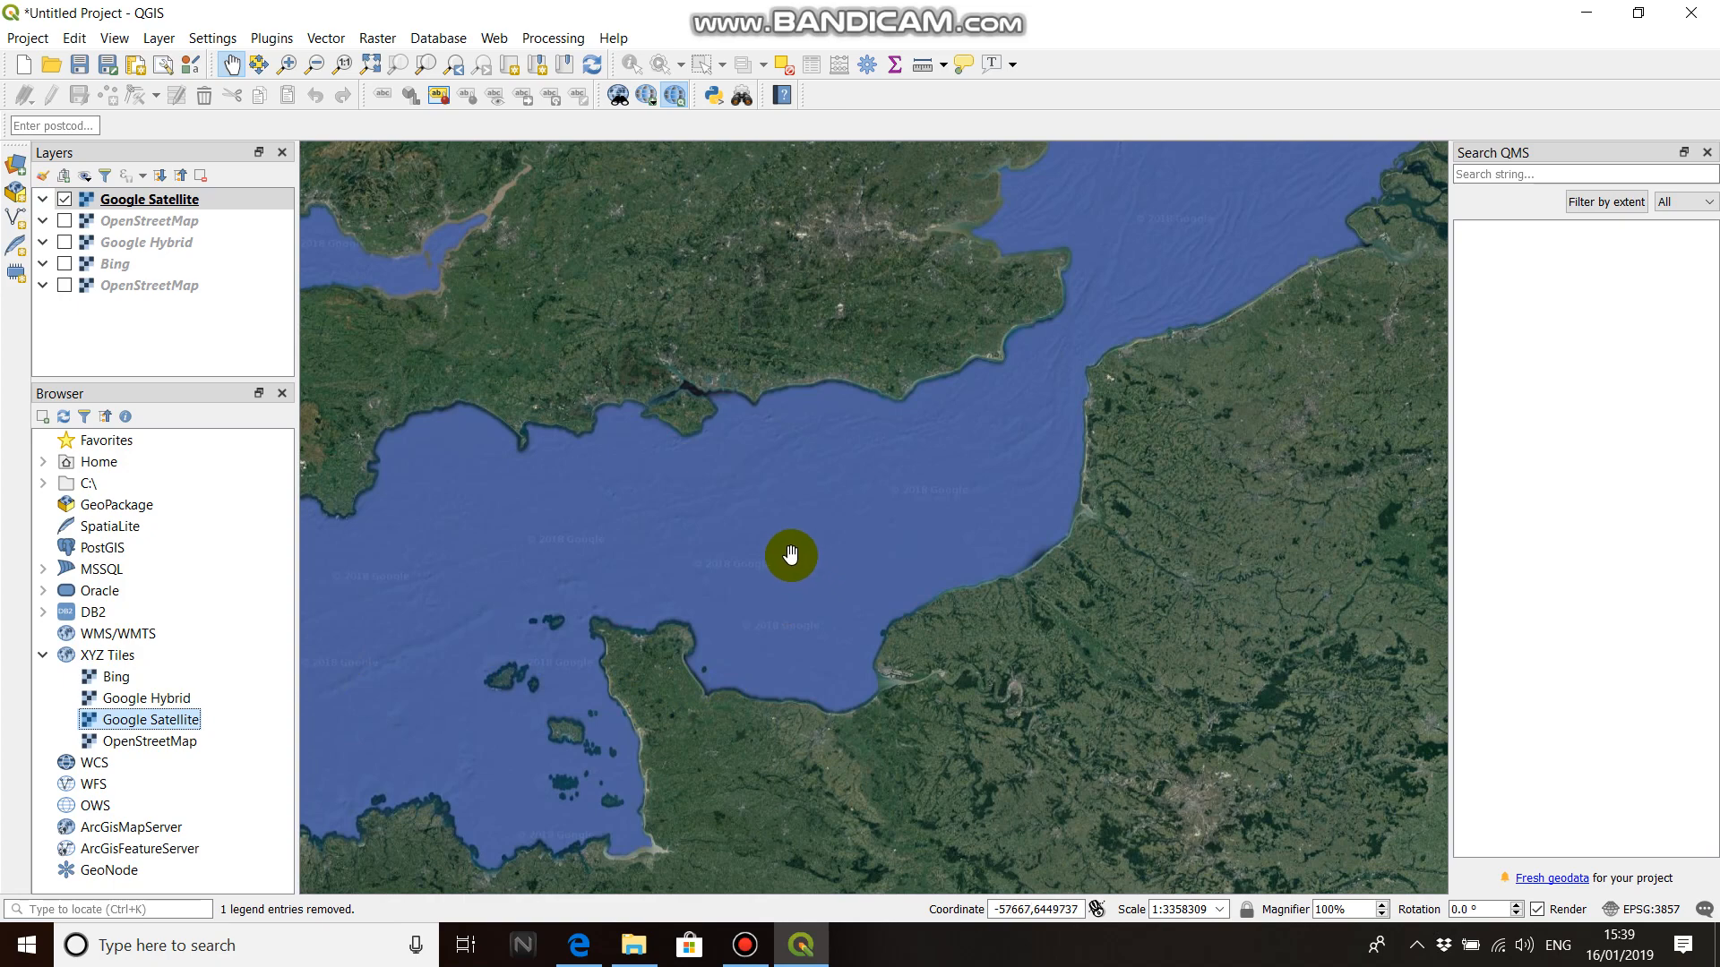
Examine the Google Satellite imagery at different scales, from the British Isles and western Europe to the countryside around Reading.
{"action": "scroll", "coordinate": [807, 540], "scroll_direction": "down", "scroll_amount": 1}
{"action": "left_click_drag", "start_coordinate": [795, 488], "coordinate": [894, 546]}
{"action": "scroll", "coordinate": [894, 546], "scroll_direction": "down", "scroll_amount": 1}
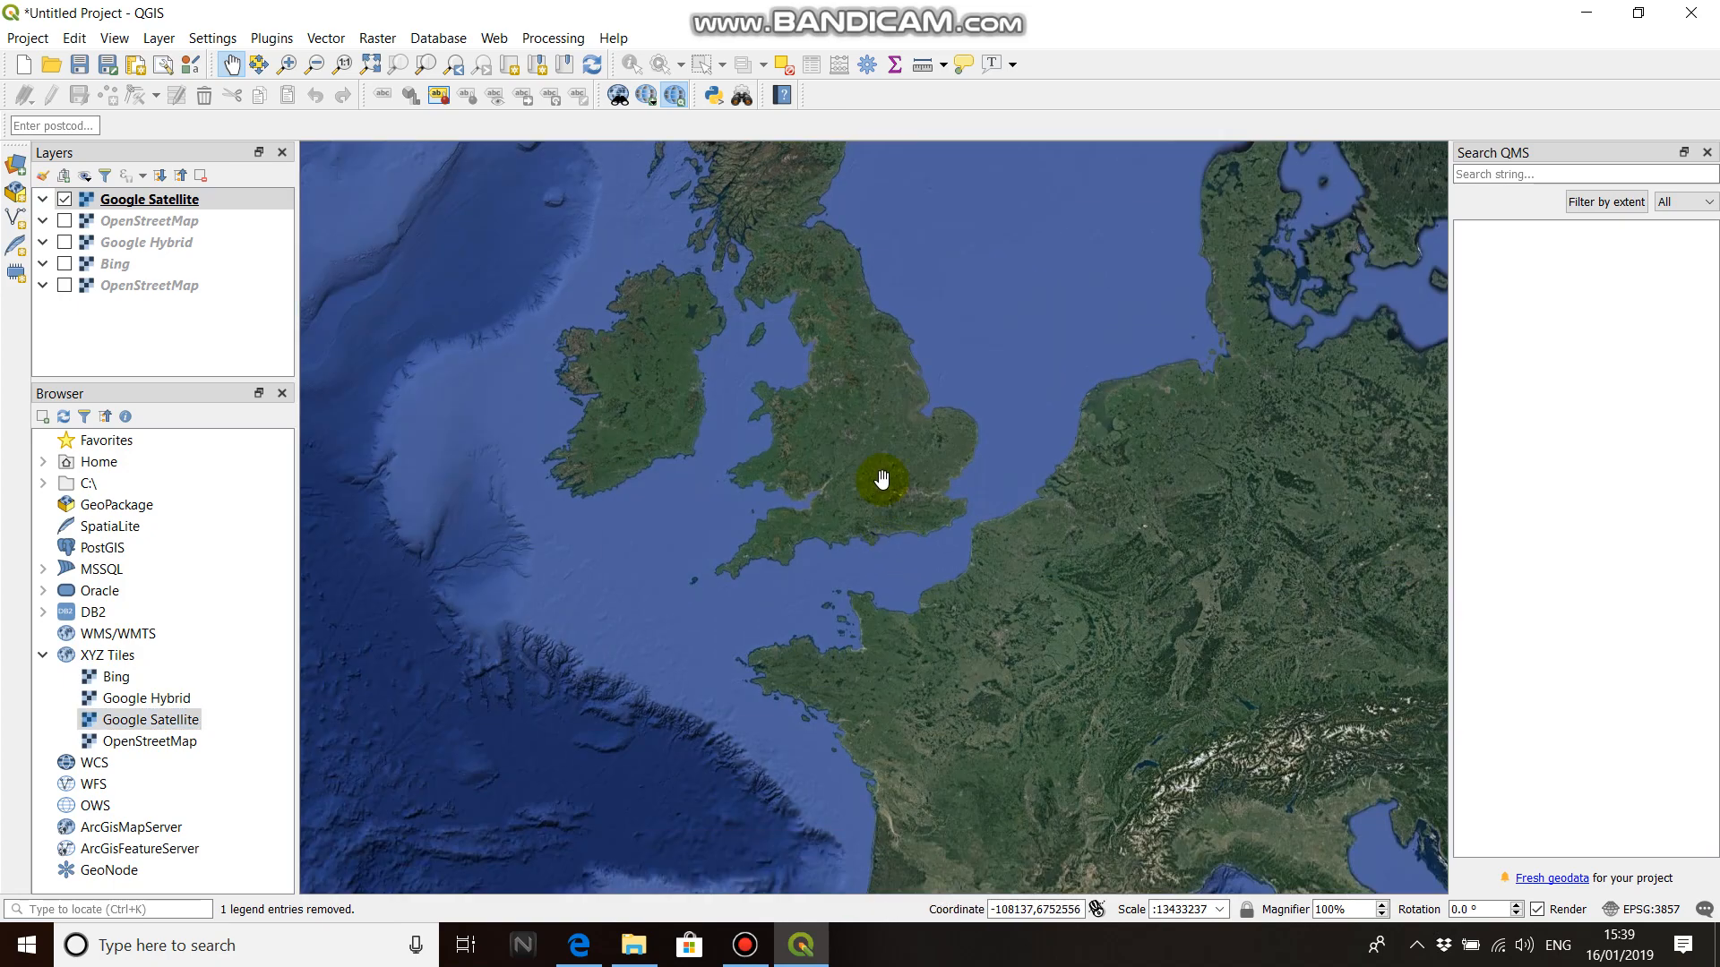
{"action": "scroll", "coordinate": [883, 484], "scroll_direction": "up", "scroll_amount": 2}
{"action": "scroll", "coordinate": [883, 483], "scroll_direction": "up", "scroll_amount": 3}
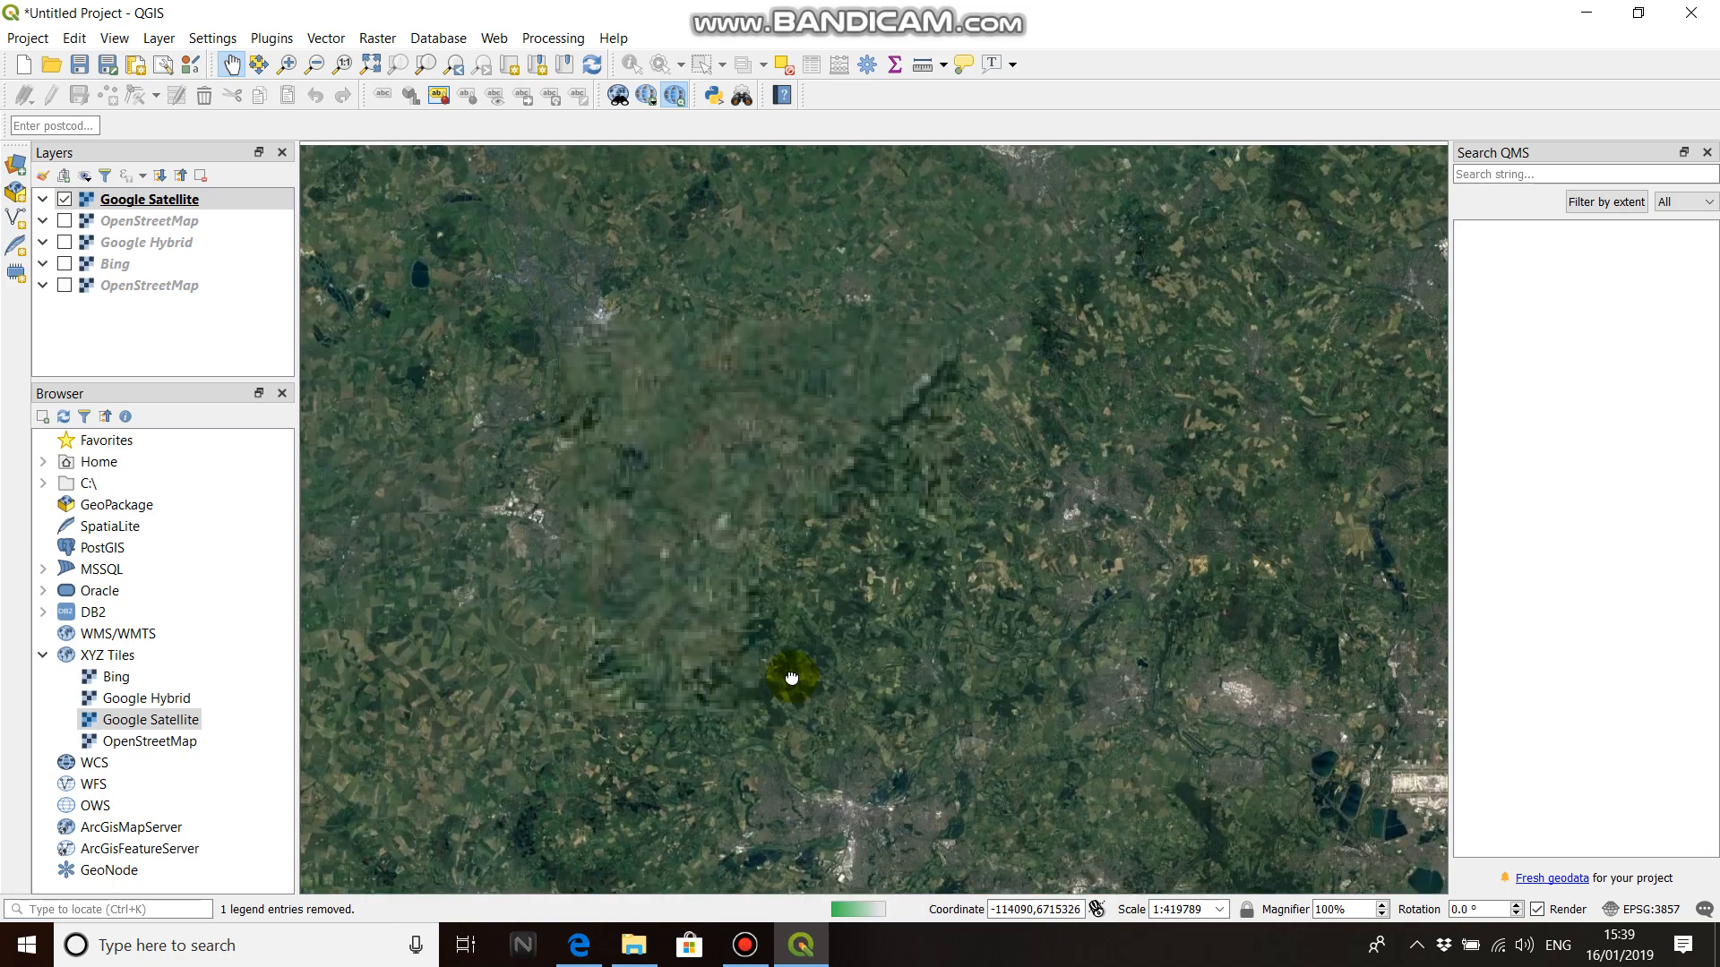
{"action": "scroll", "coordinate": [770, 569], "scroll_direction": "up", "scroll_amount": 1}
{"action": "scroll", "coordinate": [905, 591], "scroll_direction": "up", "scroll_amount": 1}
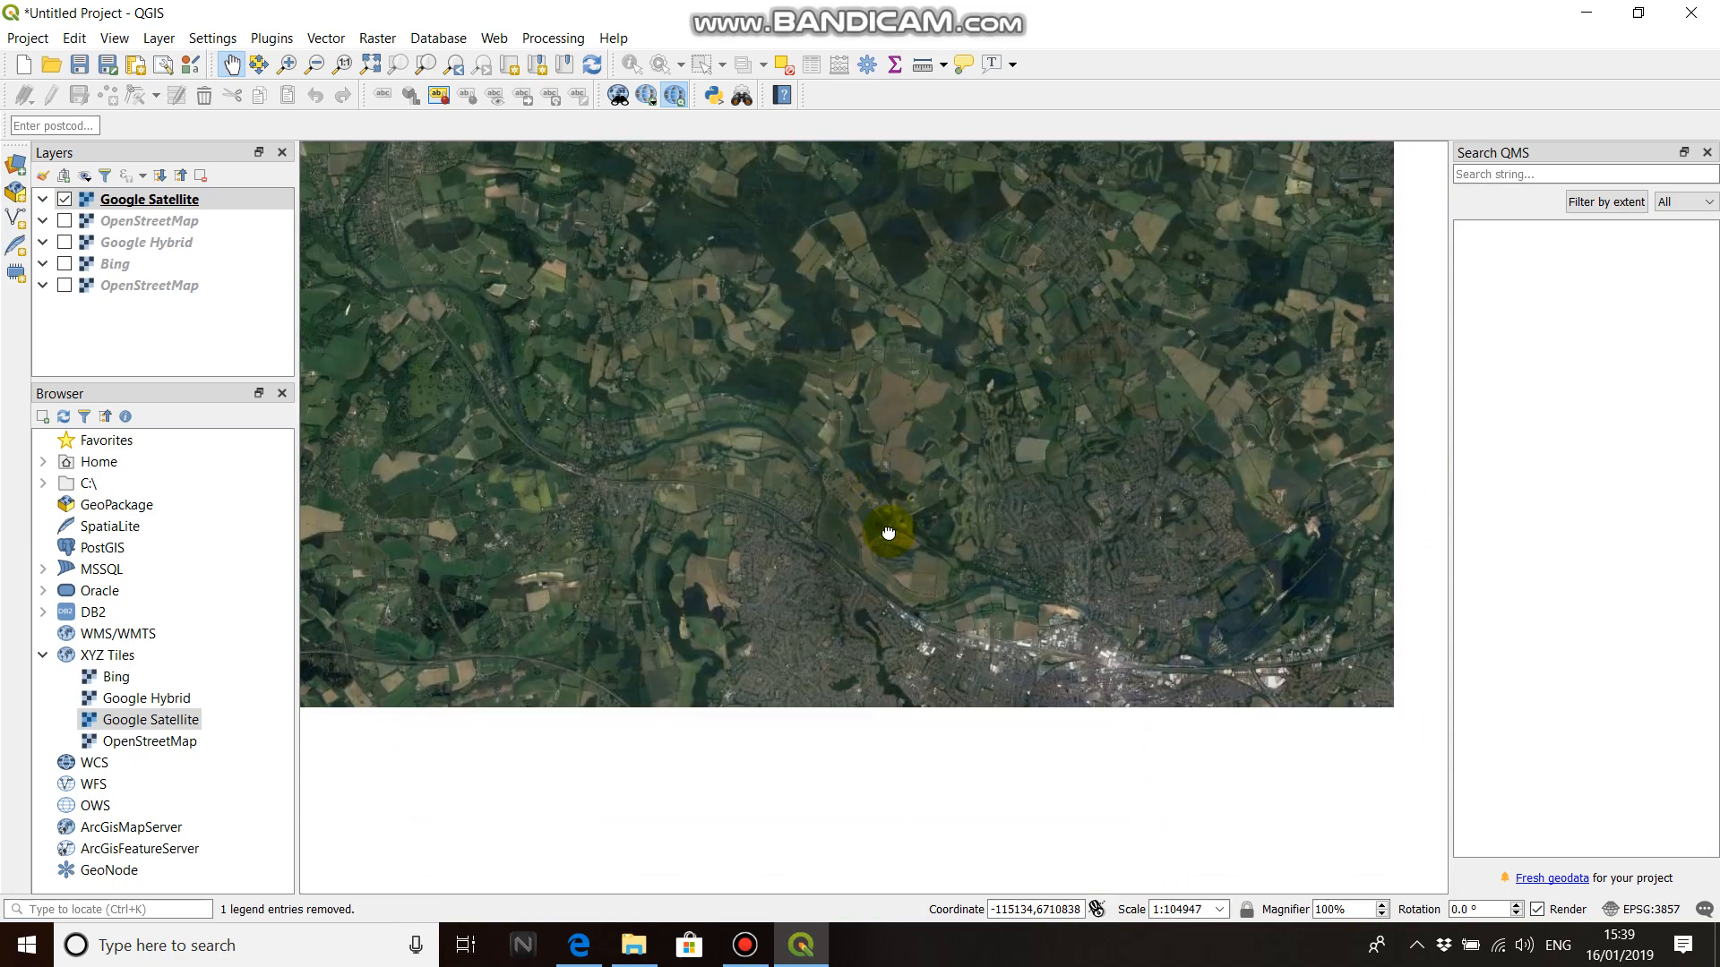
{"action": "scroll", "coordinate": [781, 609], "scroll_direction": "down", "scroll_amount": 1}
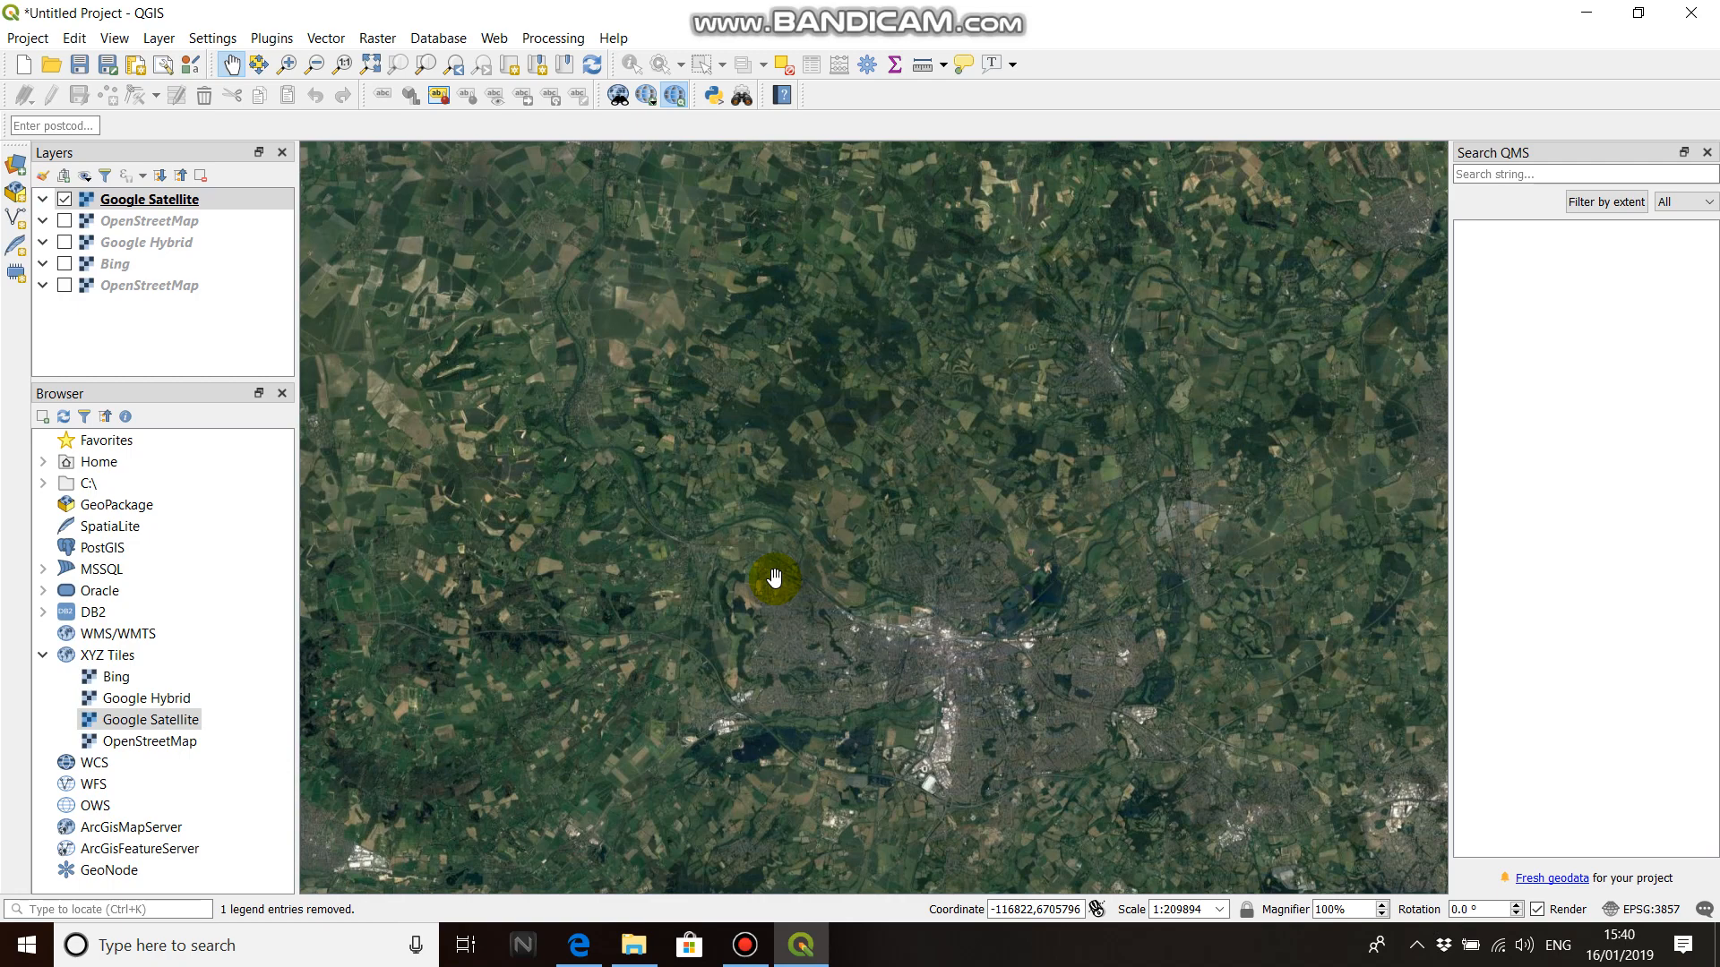
Hide the Google Satellite layer and show the OpenStreetMap layer directly beneath it for the same area.
{"action": "left_click", "coordinate": [69, 202]}
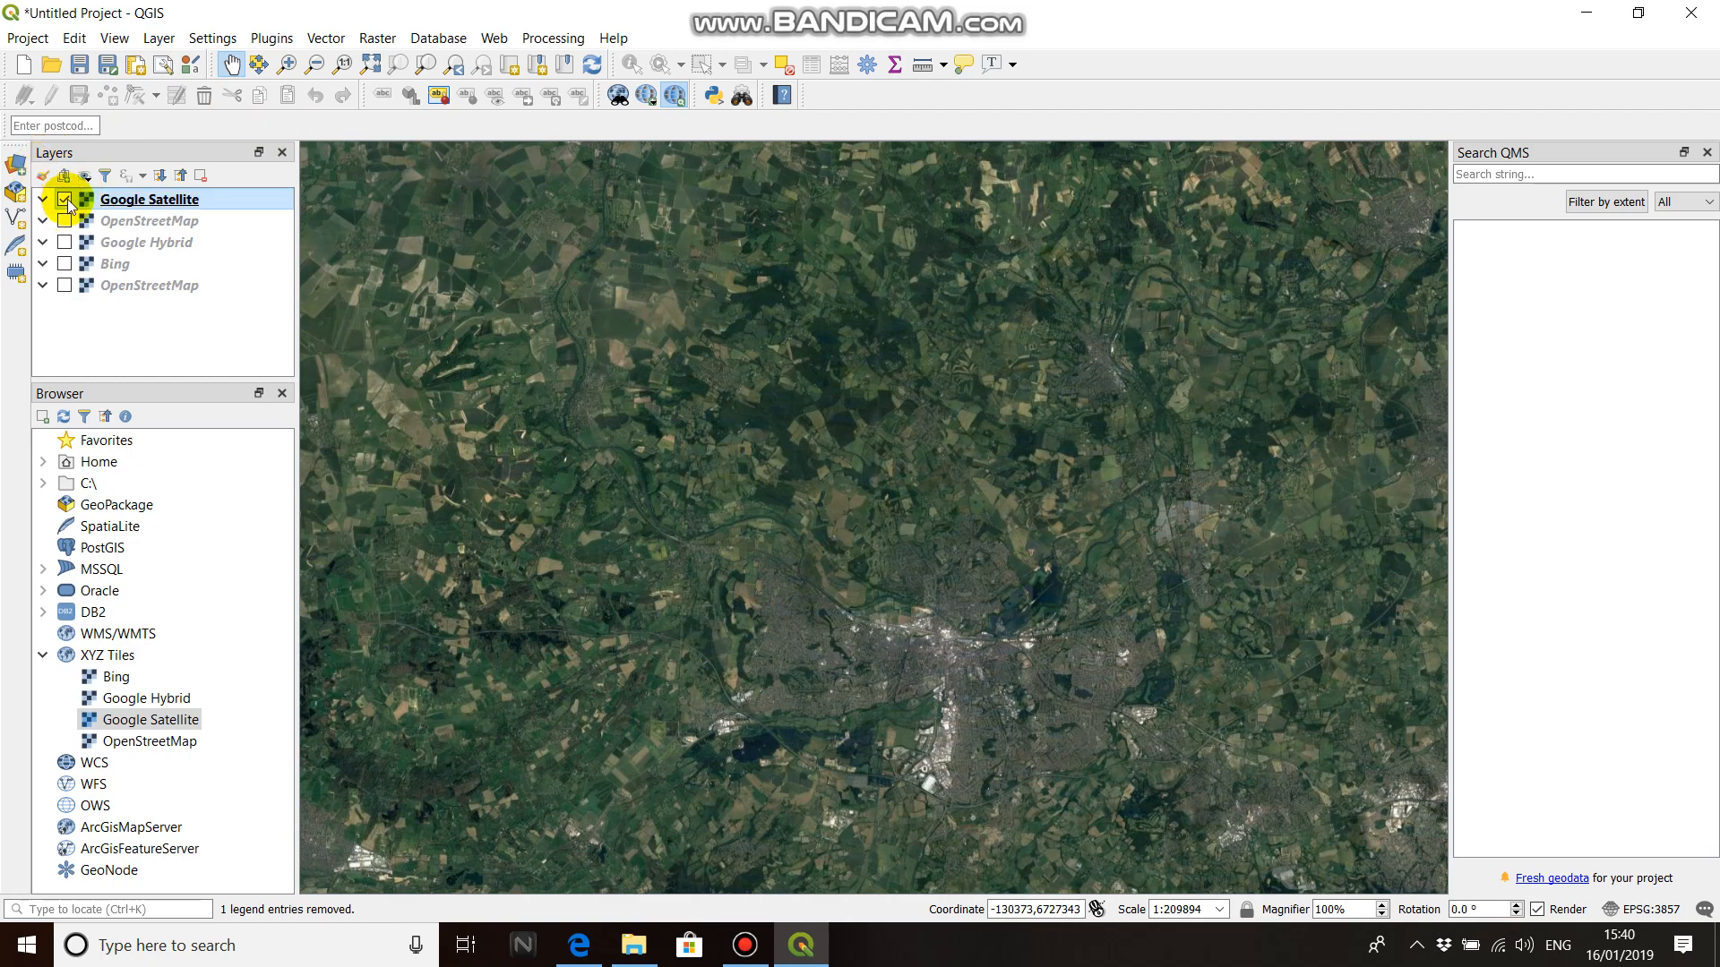
{"action": "left_click", "coordinate": [66, 200]}
{"action": "left_click", "coordinate": [67, 220]}
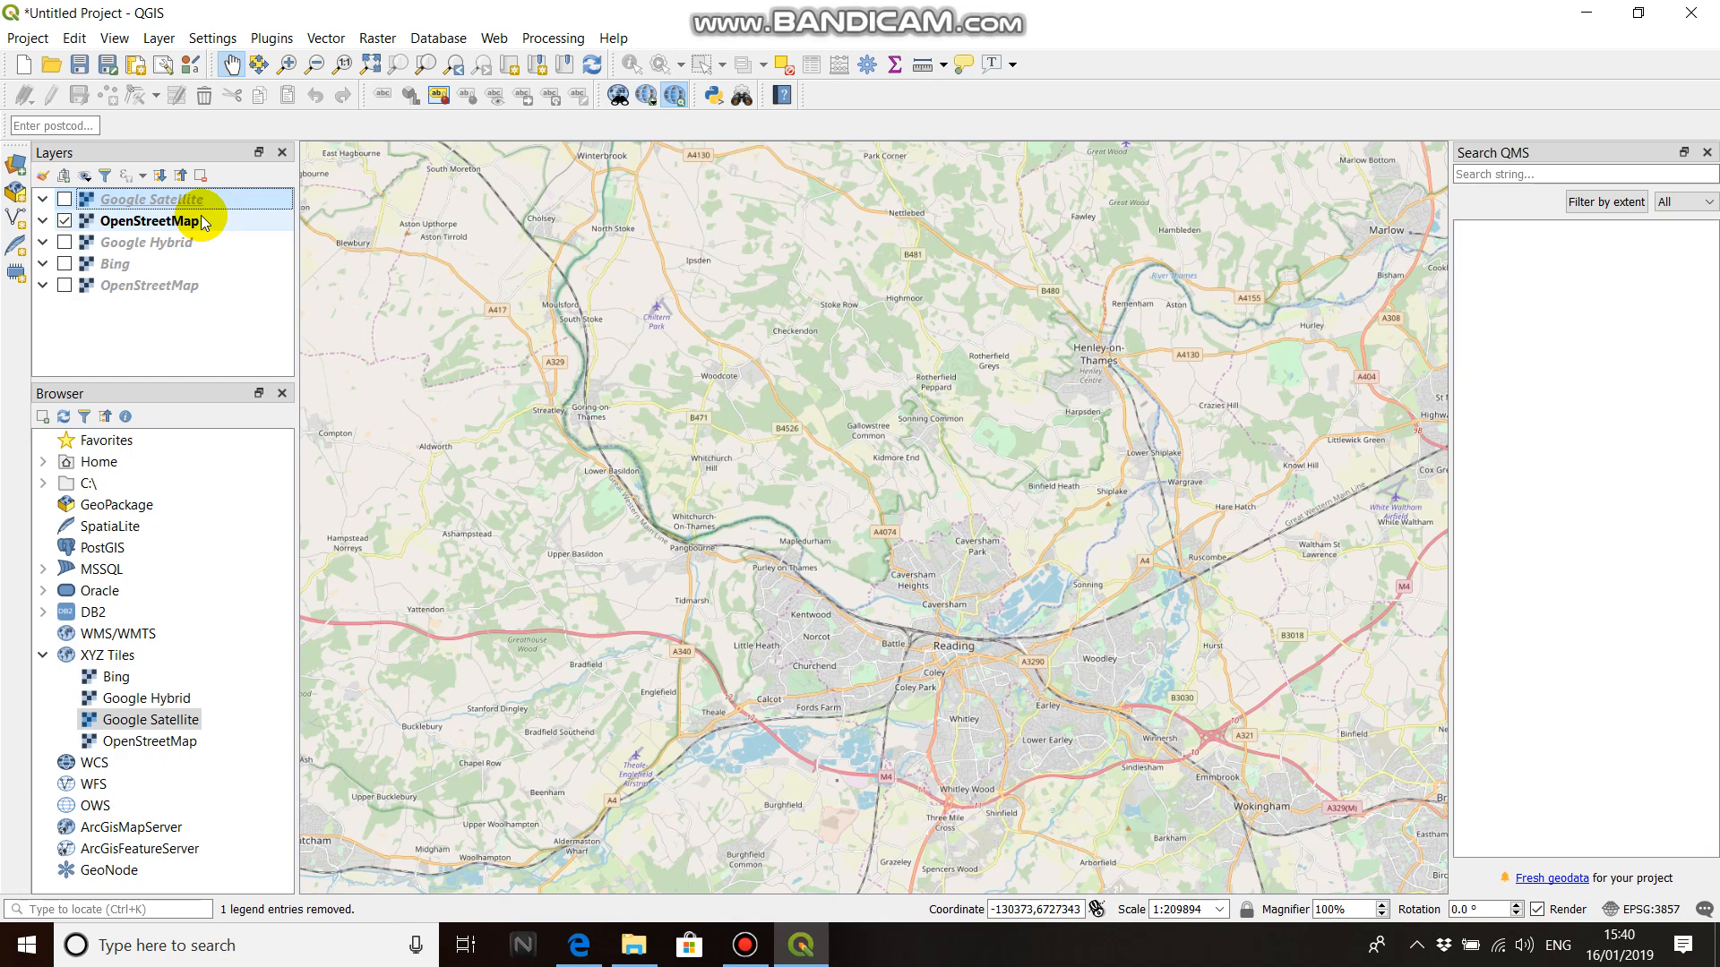
{"action": "left_click", "coordinate": [745, 945]}
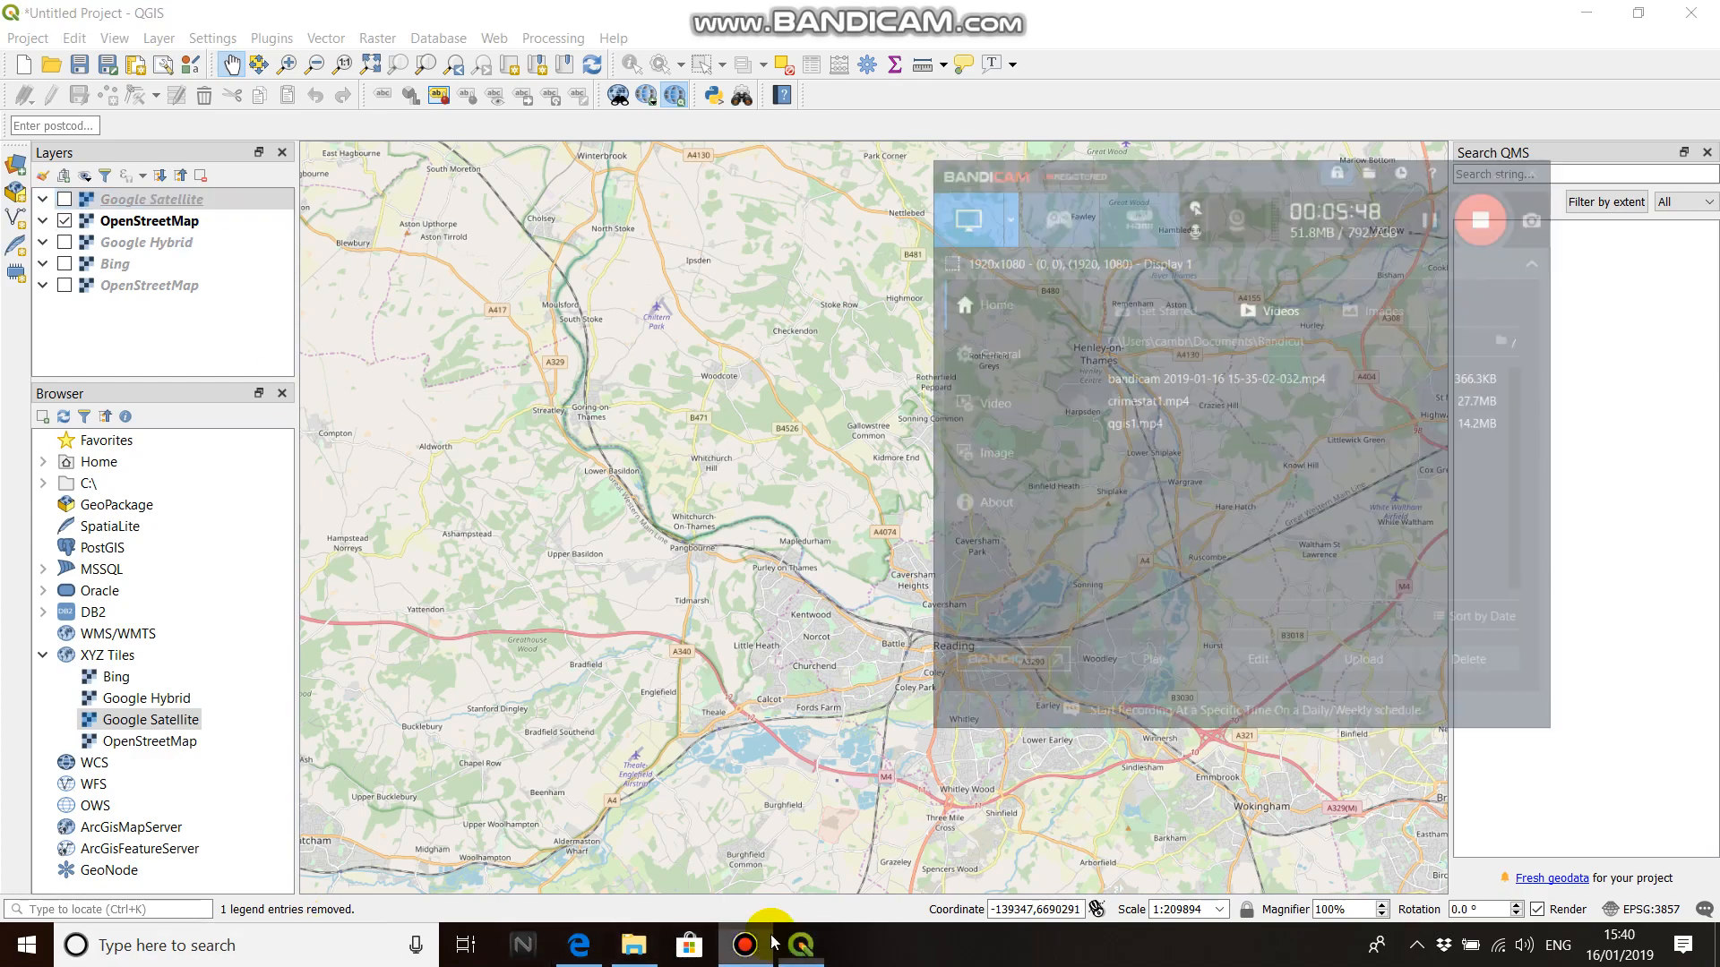